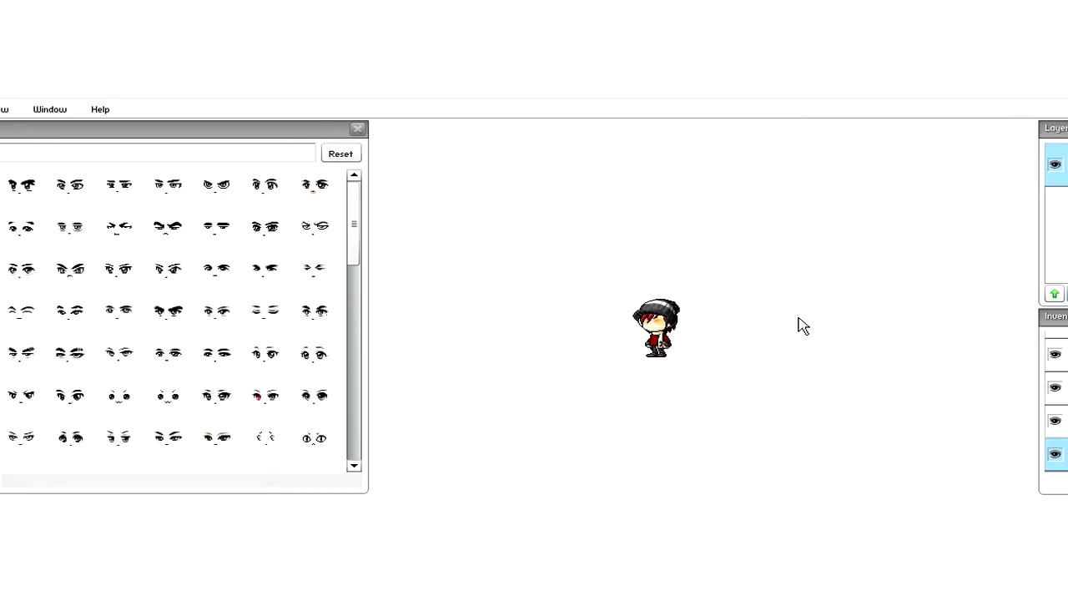
Select the character and give its eye style the Green colour variant
{"action": "left_click", "coordinate": [639, 321]}
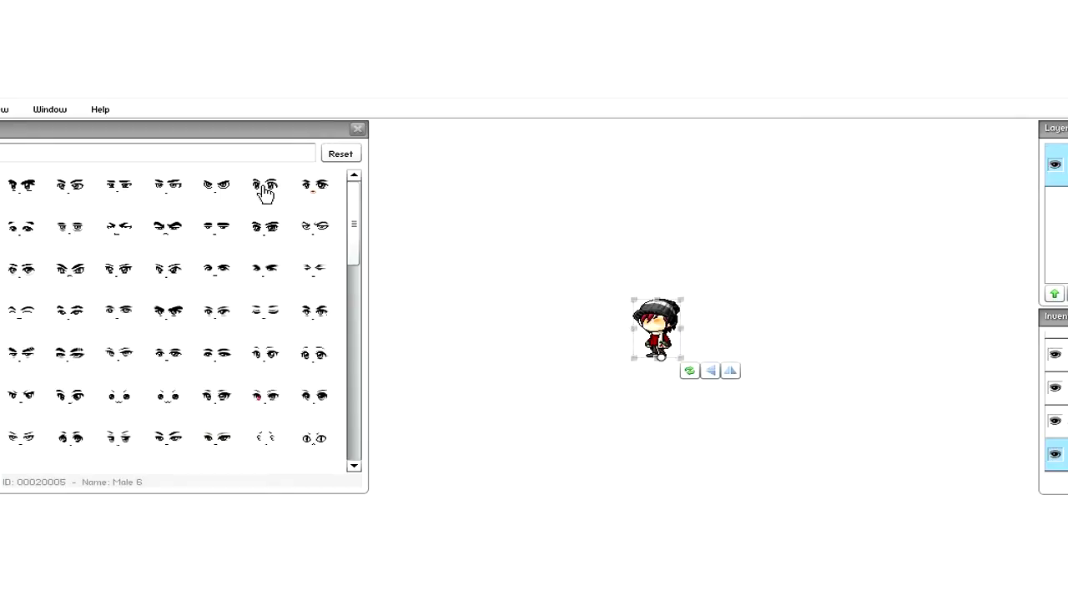
{"action": "right_click", "coordinate": [264, 191]}
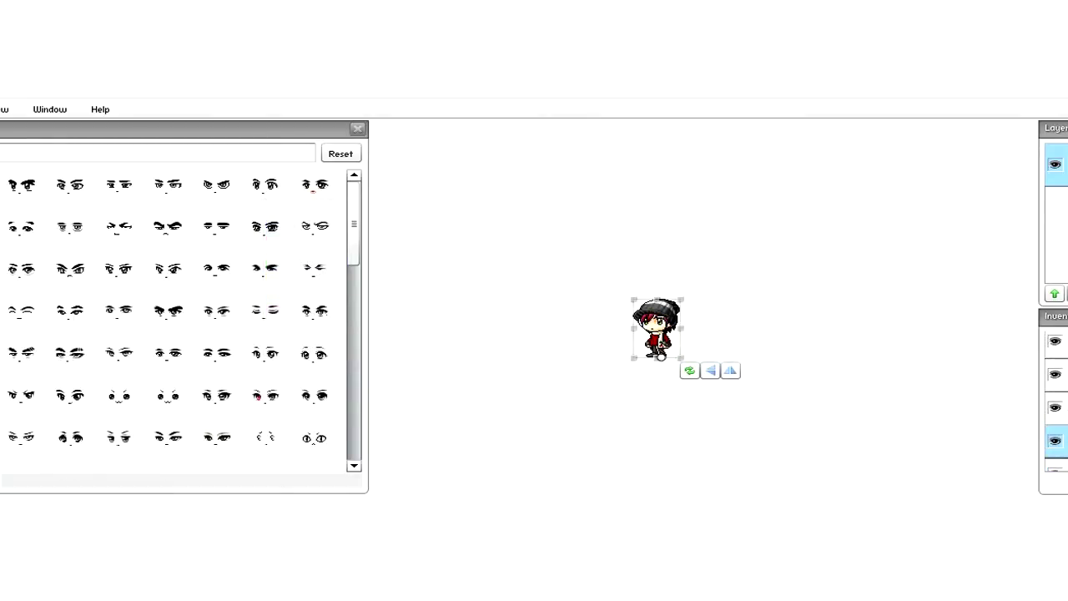
{"action": "key", "text": "Escape"}
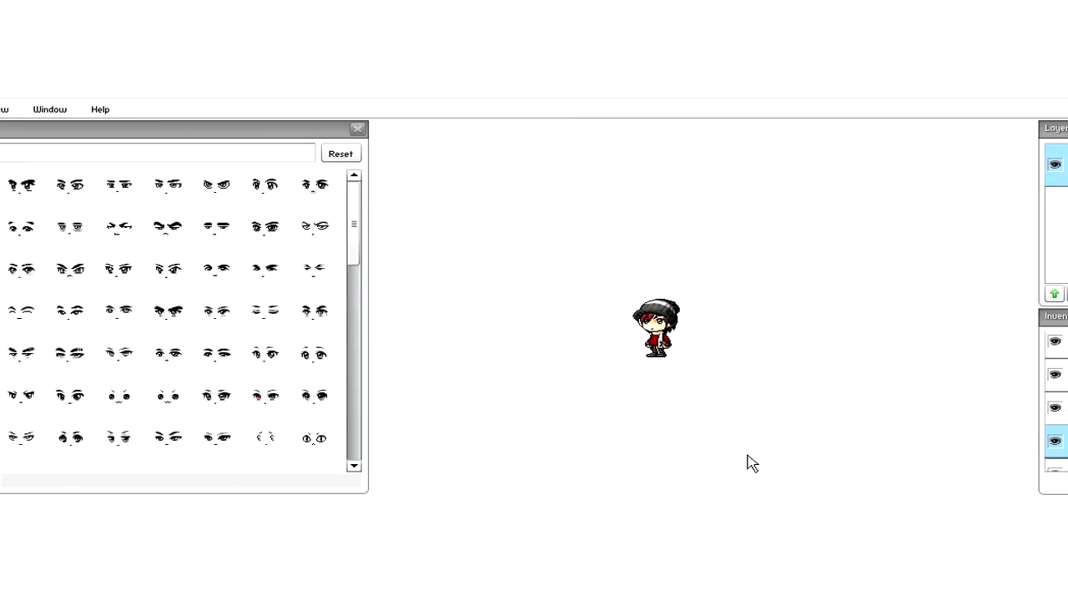
Clear the layer selection and magnify the Paint screenshot onto the character
{"action": "left_click", "coordinate": [656, 460]}
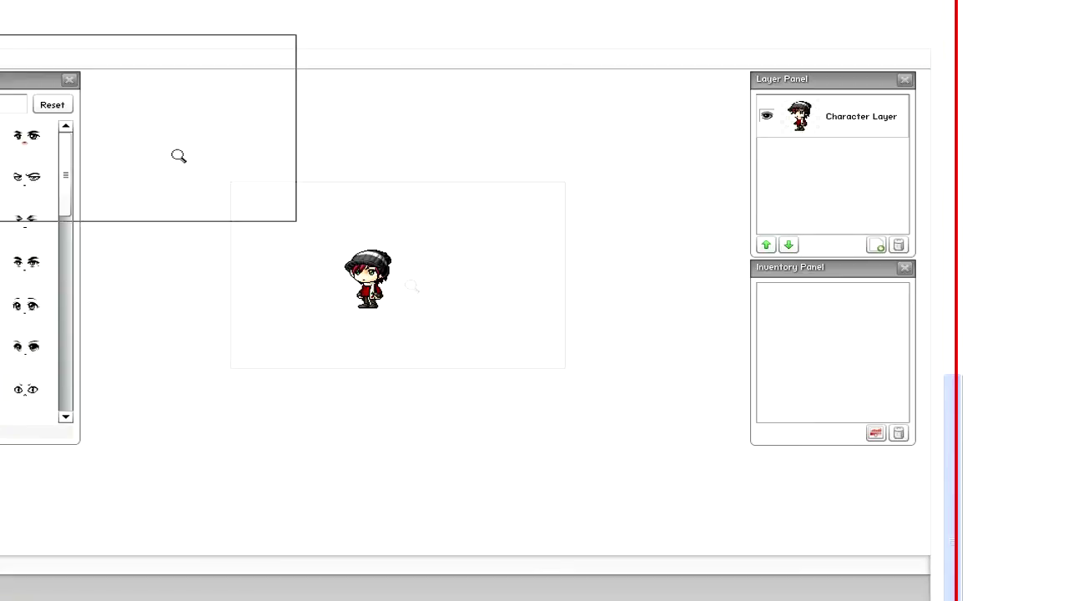
{"action": "left_click", "coordinate": [398, 278]}
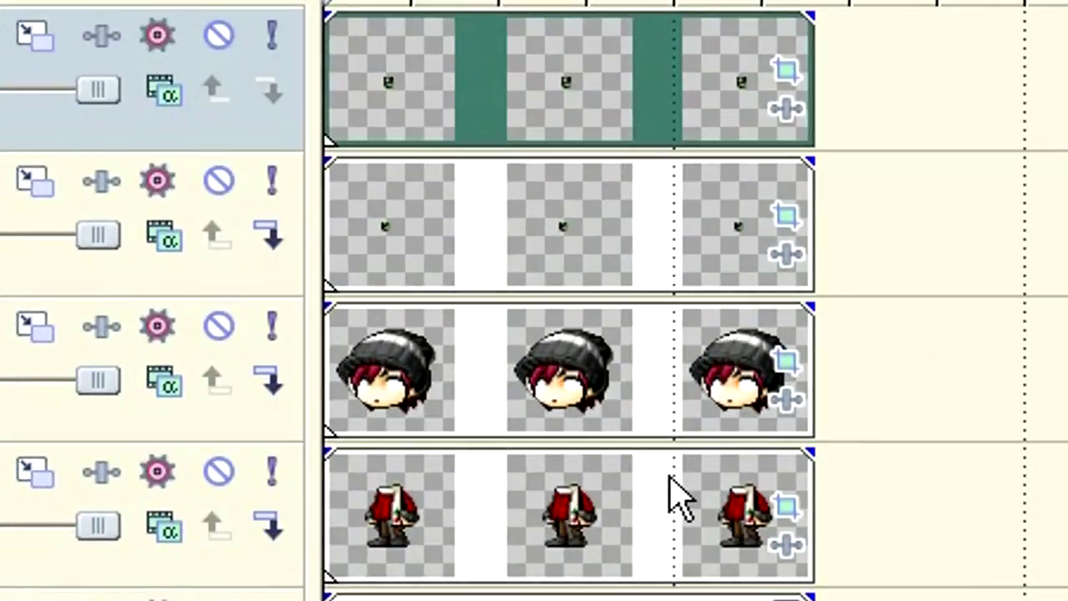
Select the eye, head and body clips, then open Event Pan/Crop for the track 3 head clip
{"action": "left_click", "coordinate": [487, 139]}
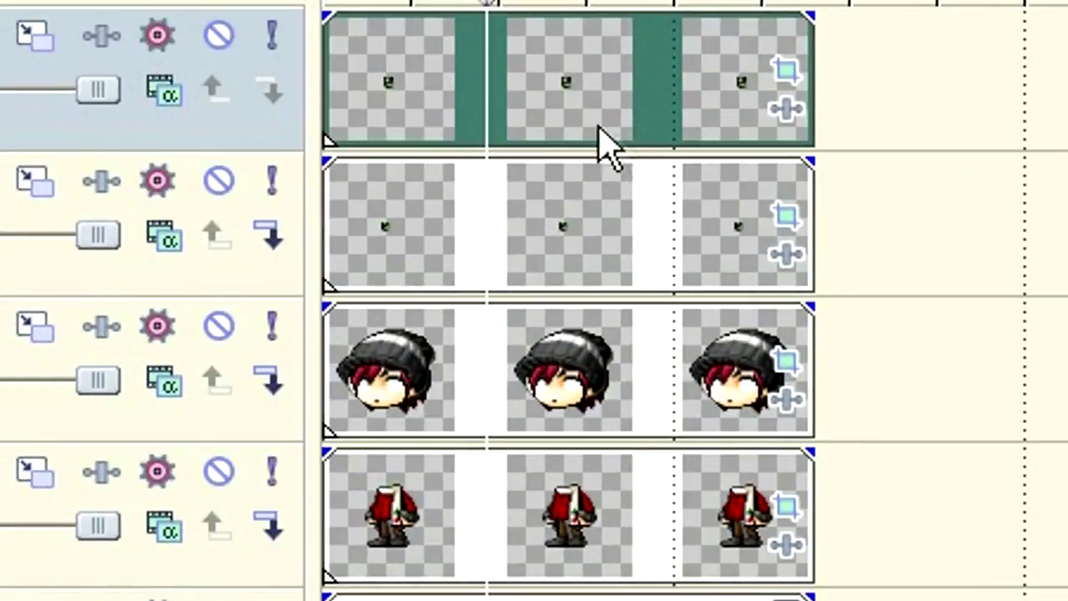
{"action": "left_click", "coordinate": [584, 238]}
{"action": "left_click", "coordinate": [509, 357]}
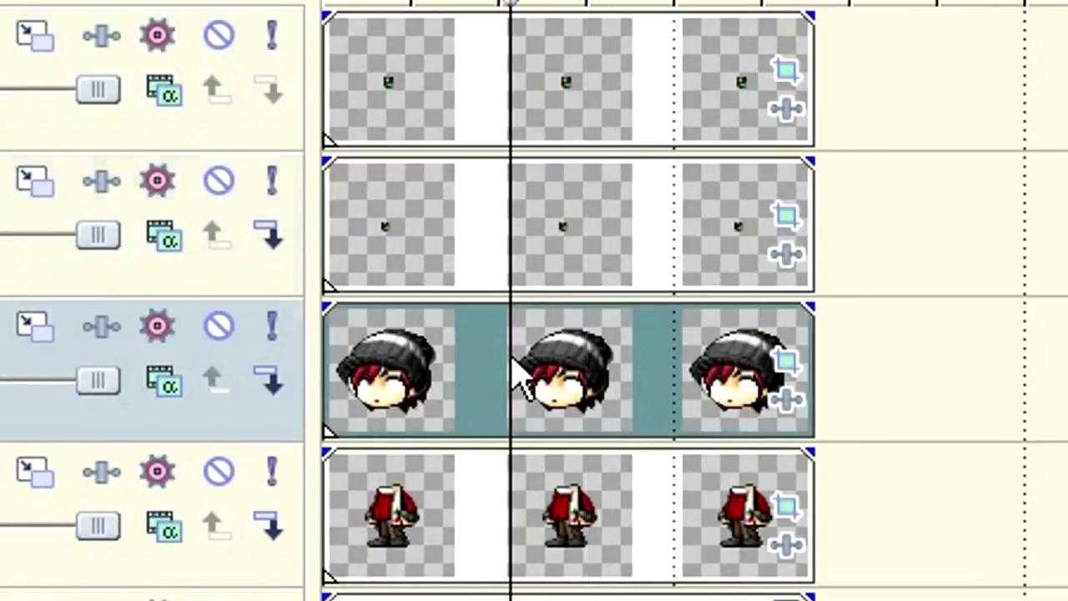
{"action": "left_click", "coordinate": [587, 551]}
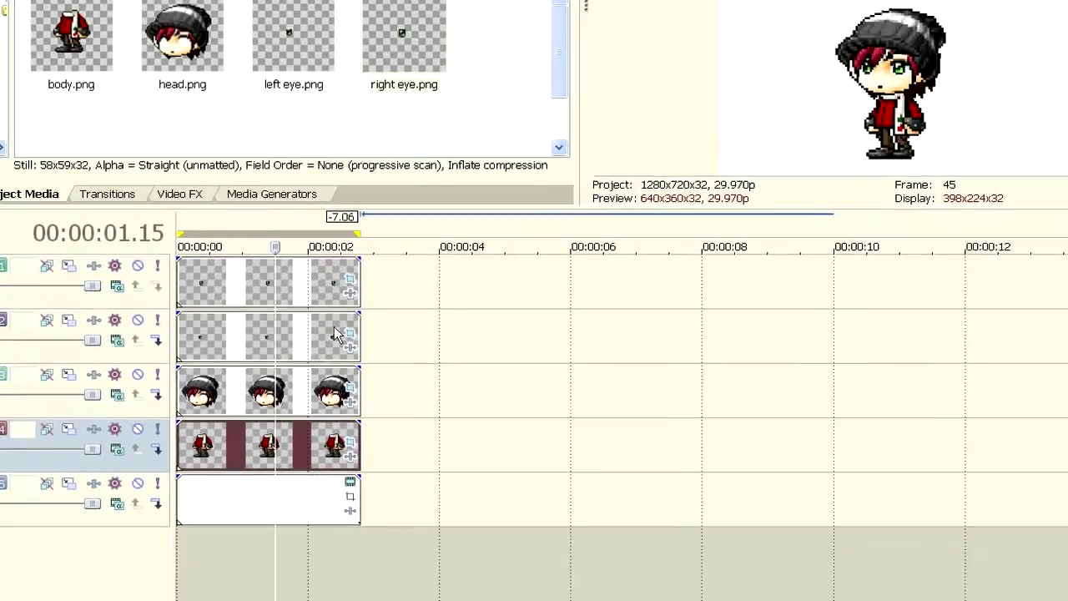
{"action": "left_click", "coordinate": [620, 223]}
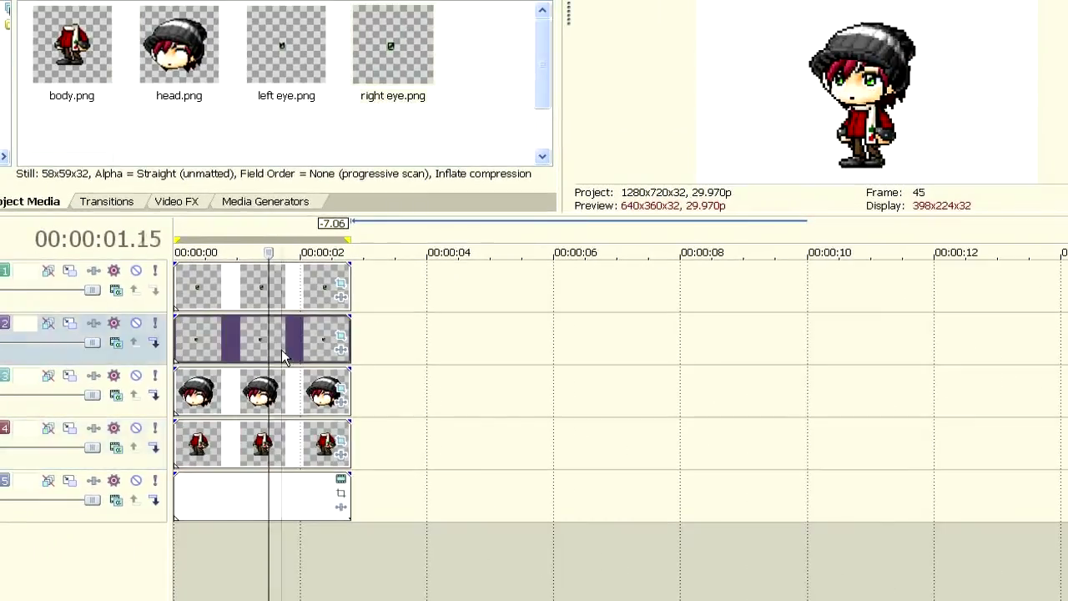
{"action": "left_click", "coordinate": [261, 391]}
{"action": "left_click", "coordinate": [340, 388]}
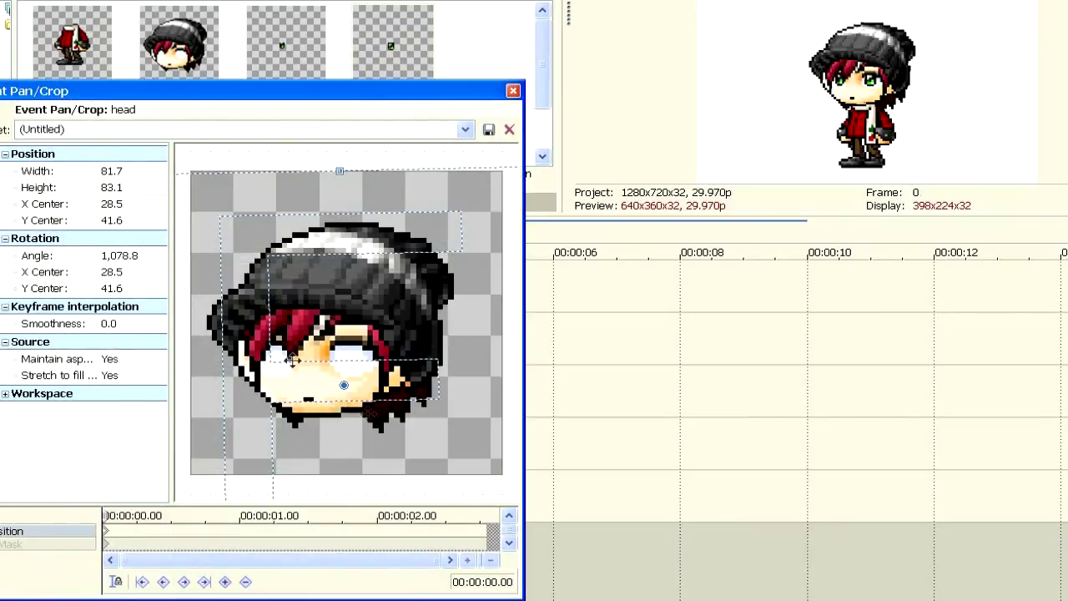
Drag the head's rotation centre to the neck (31.2, 46.2), test-tilt, then undo the tilt
{"action": "left_click_drag", "start_coordinate": [343, 383], "coordinate": [358, 409]}
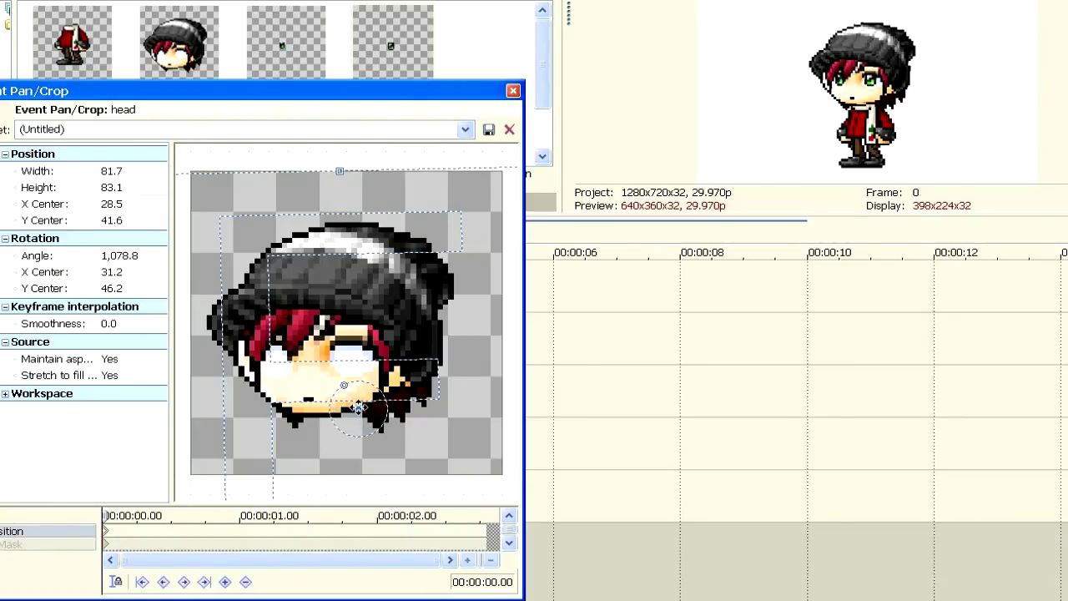
{"action": "scroll", "coordinate": [359, 422], "scroll_direction": "down", "scroll_amount": 1}
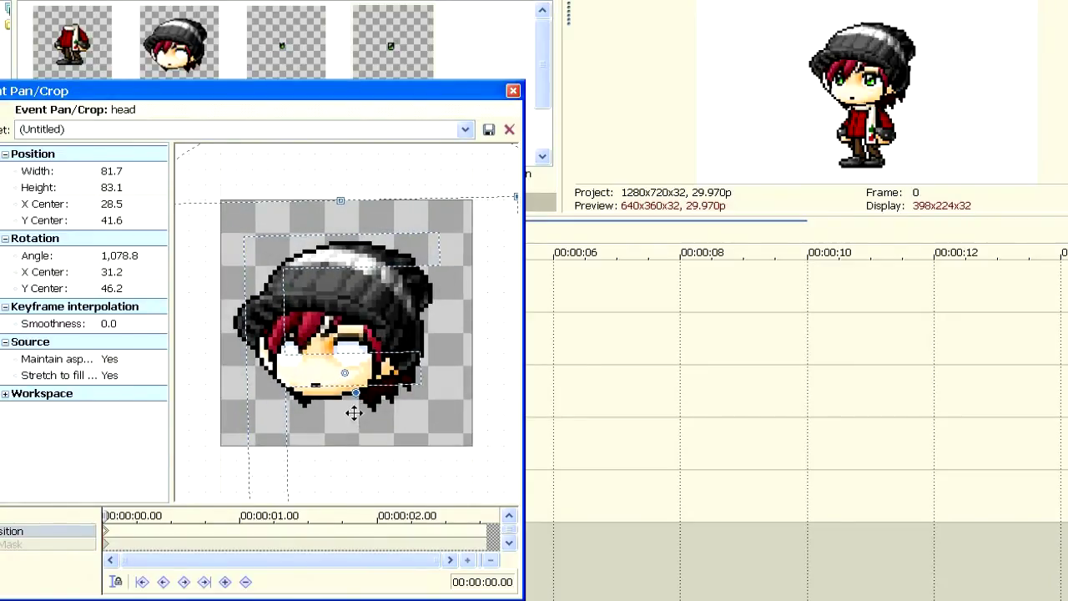
{"action": "left_click_drag", "start_coordinate": [389, 174], "coordinate": [823, 329]}
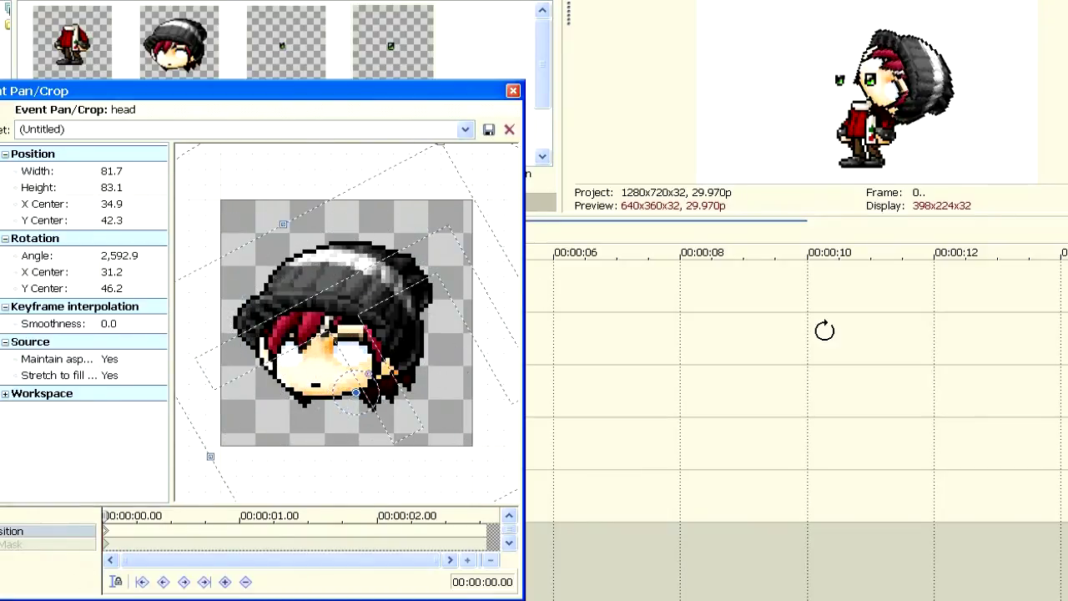
{"action": "key", "text": "shift+F10"}
{"action": "key", "text": "Escape"}
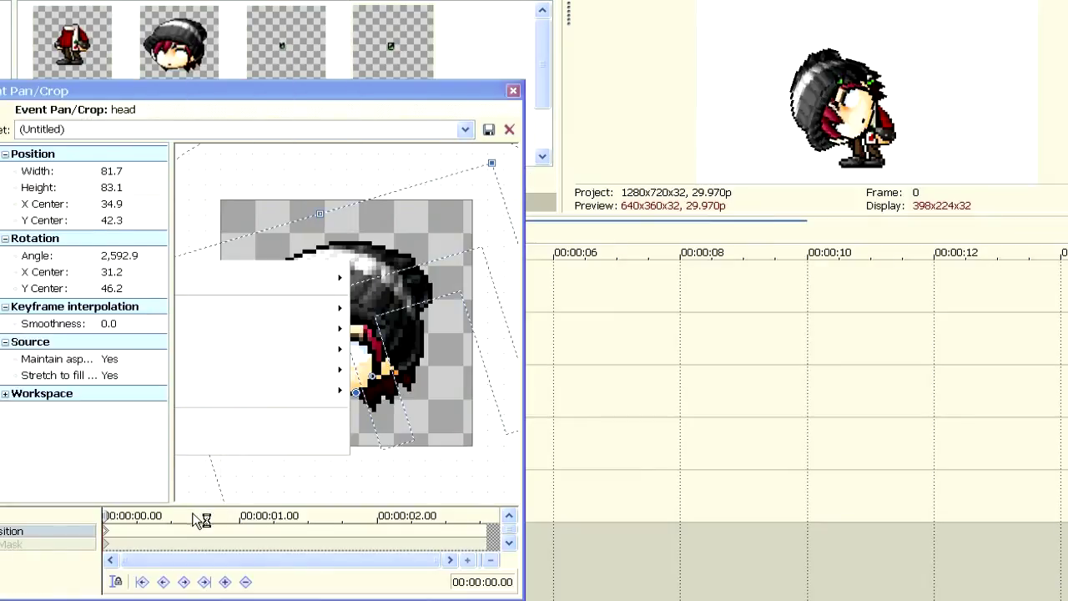
{"action": "key", "text": "ctrl+z"}
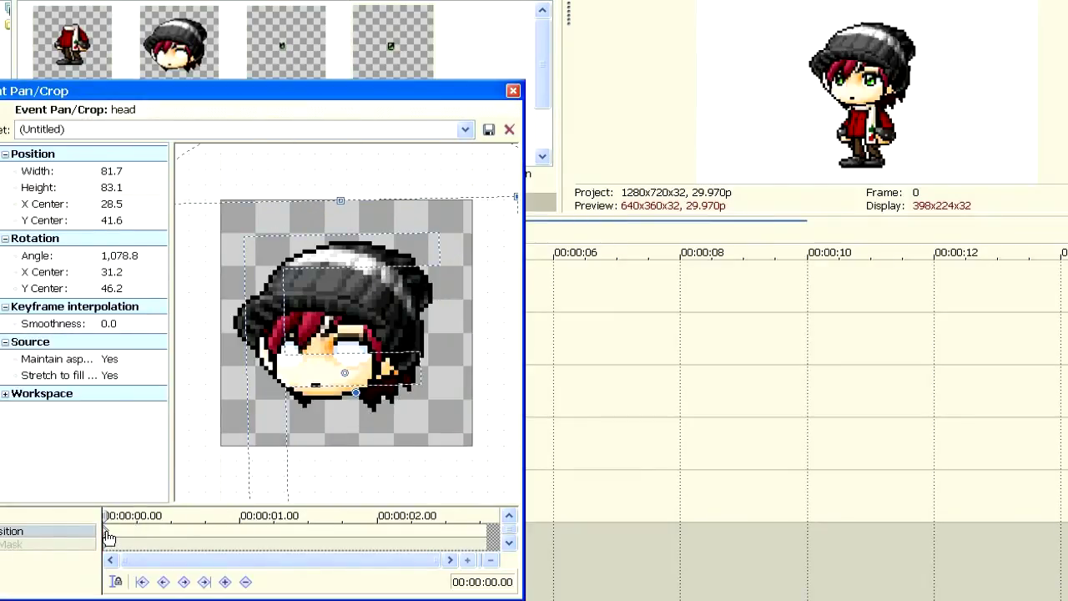
Copy the head's keyframe settings and go to the start of the eye clip
{"action": "right_click", "coordinate": [107, 535]}
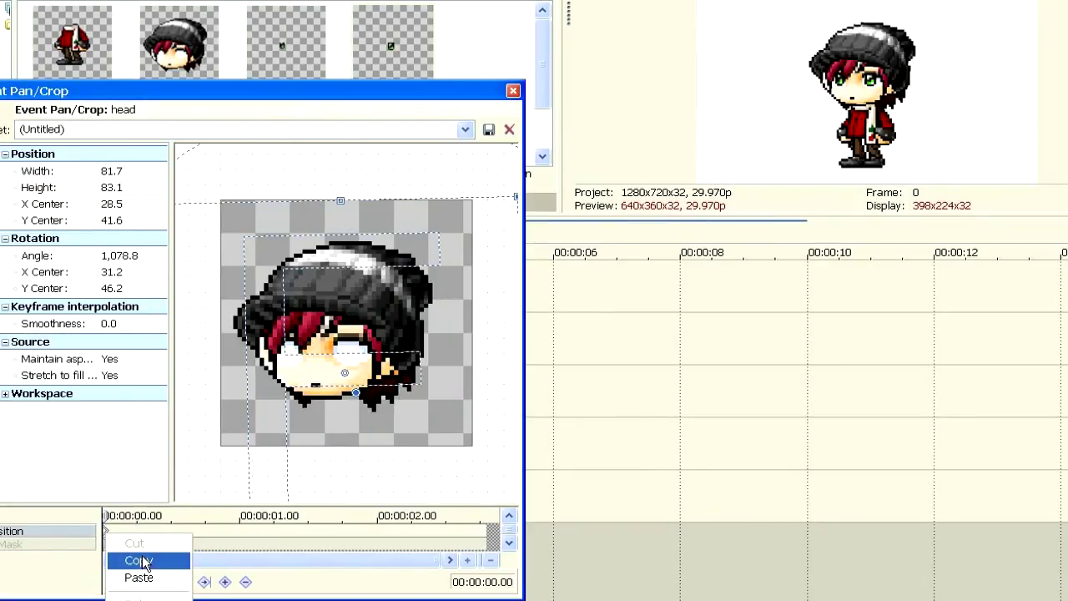
{"action": "left_click", "coordinate": [138, 563]}
{"action": "left_click", "coordinate": [513, 91]}
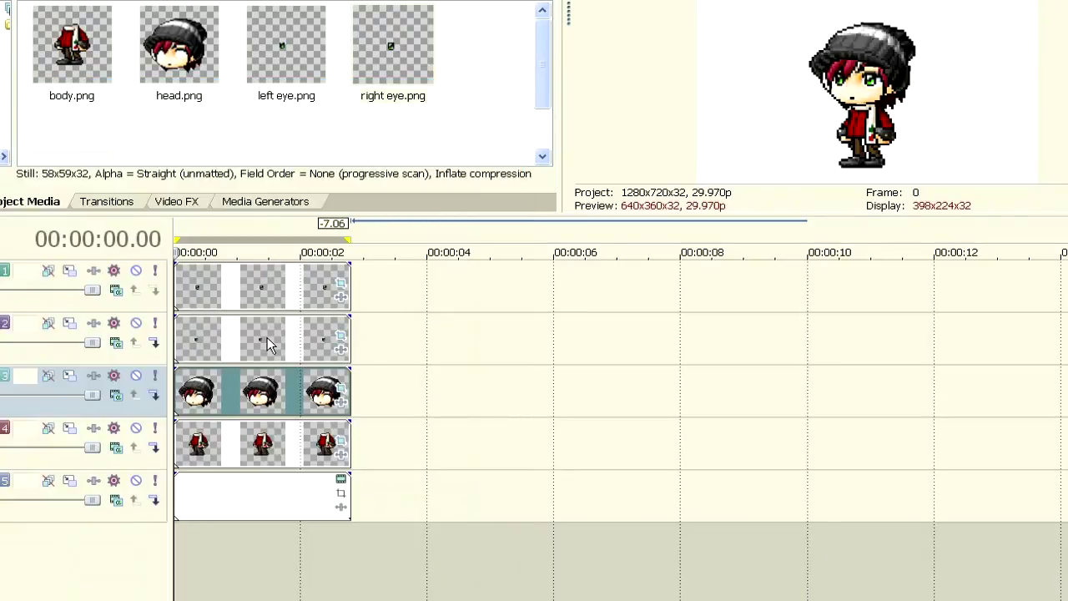
{"action": "left_click", "coordinate": [267, 338]}
{"action": "left_click", "coordinate": [185, 338]}
Paste the head's keyframe settings onto both the left and right eye clips
{"action": "left_click", "coordinate": [340, 337]}
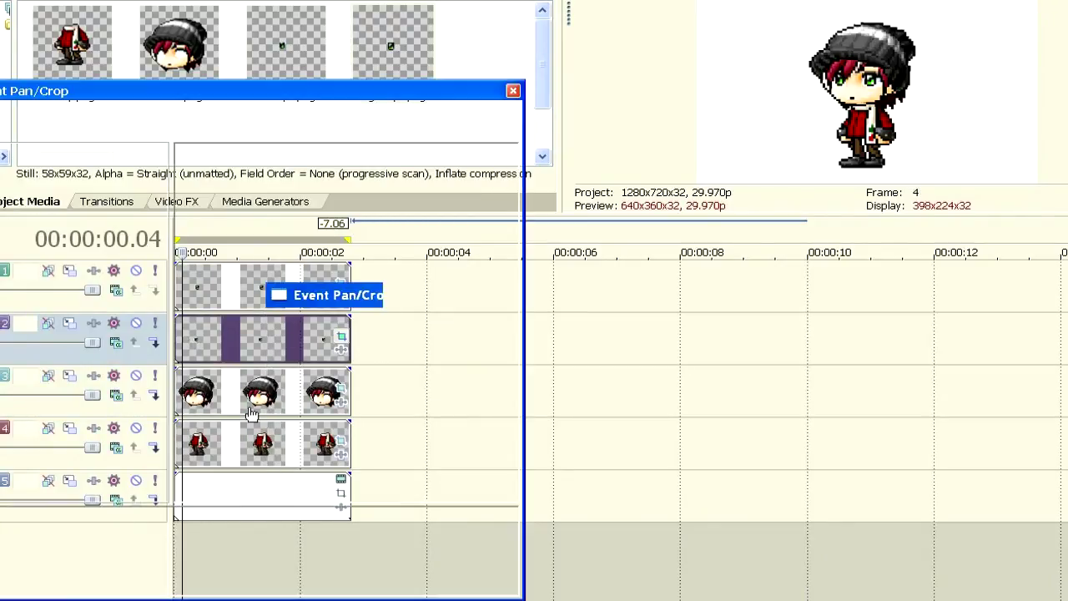
{"action": "right_click", "coordinate": [107, 535]}
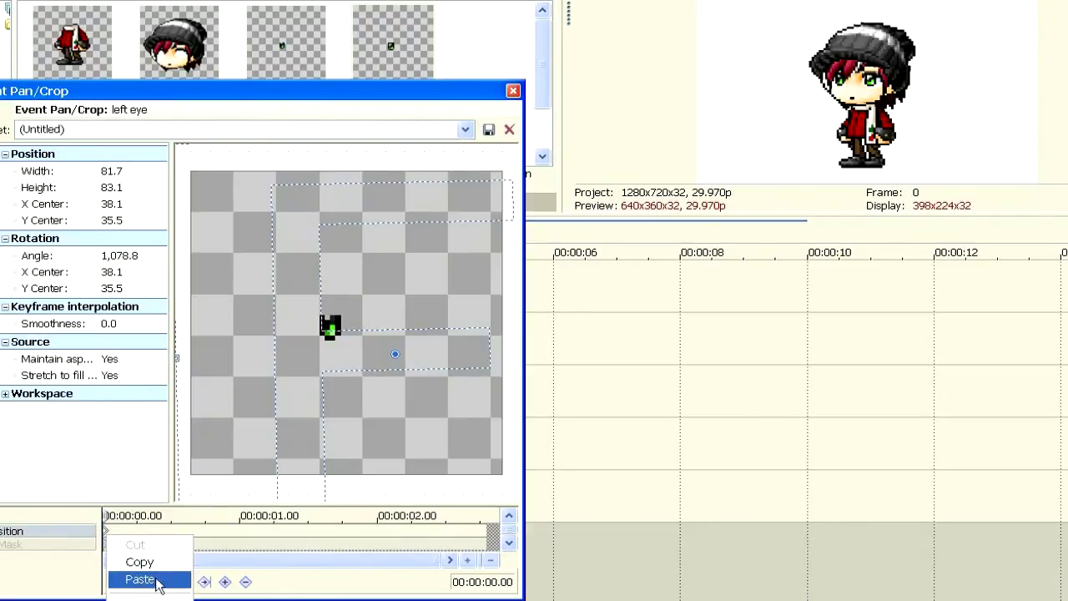
{"action": "left_click", "coordinate": [141, 580]}
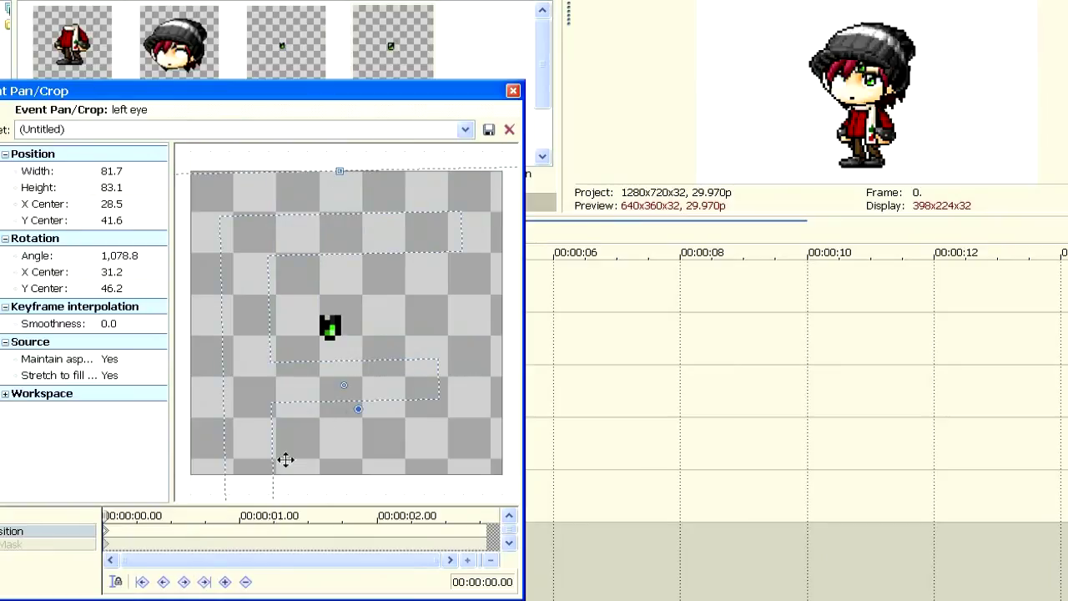
{"action": "left_click", "coordinate": [513, 90]}
{"action": "left_click", "coordinate": [341, 284]}
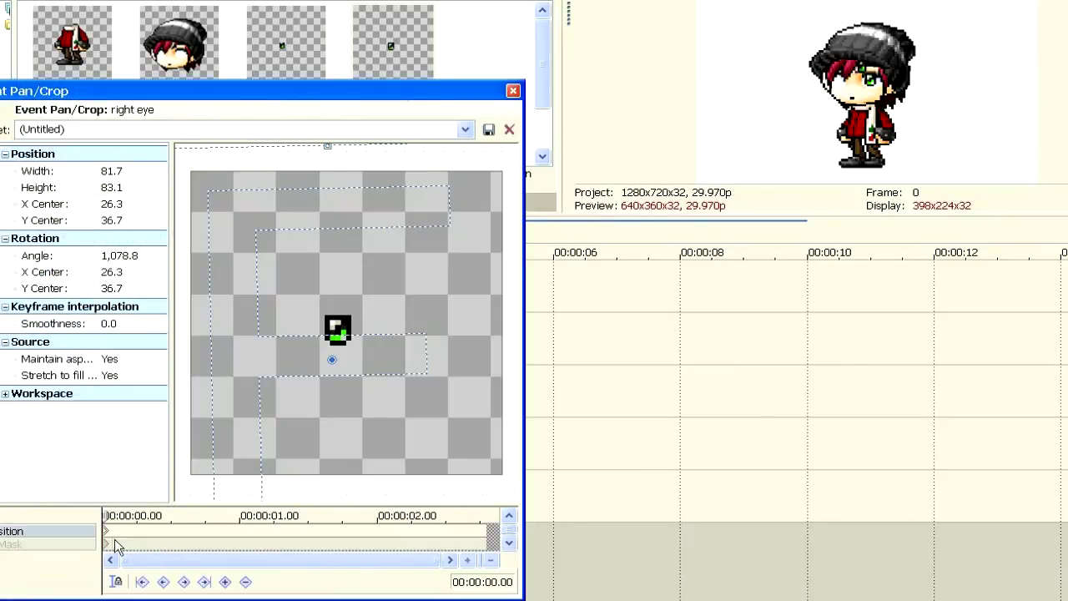
{"action": "right_click", "coordinate": [110, 534]}
{"action": "left_click", "coordinate": [142, 576]}
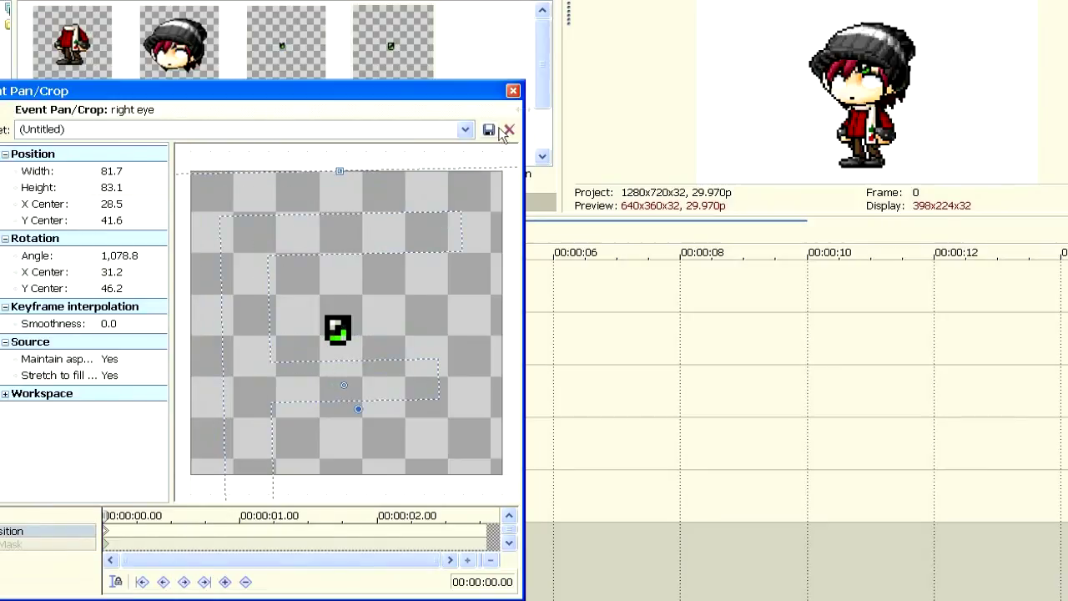
{"action": "left_click", "coordinate": [513, 90]}
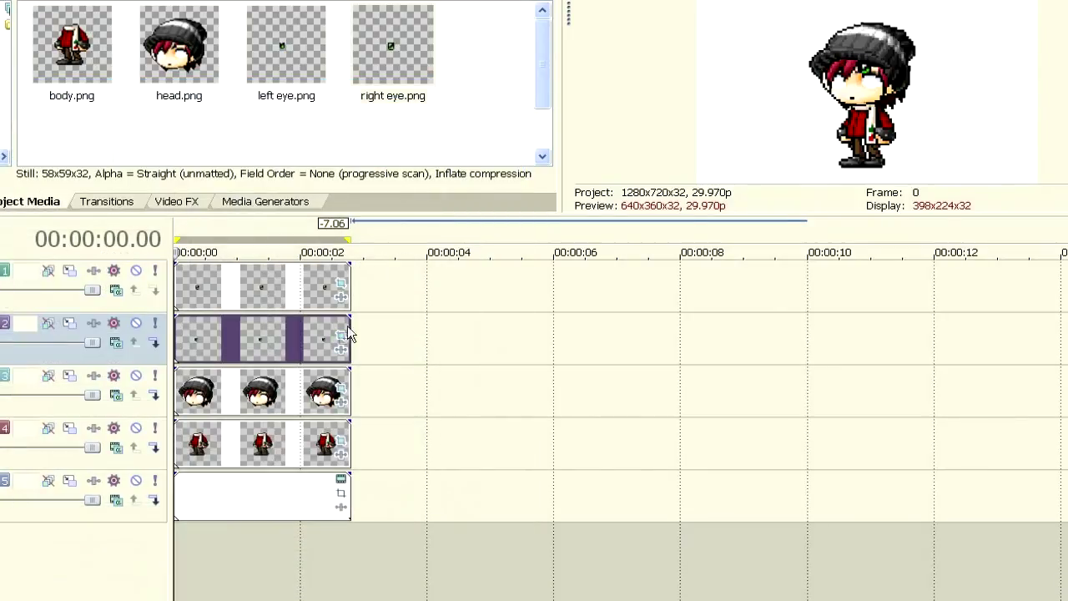
Shift both eyes' framing to move the pupils, right eye at X Center 26.0, Y Center 36.7
{"action": "left_click", "coordinate": [340, 336]}
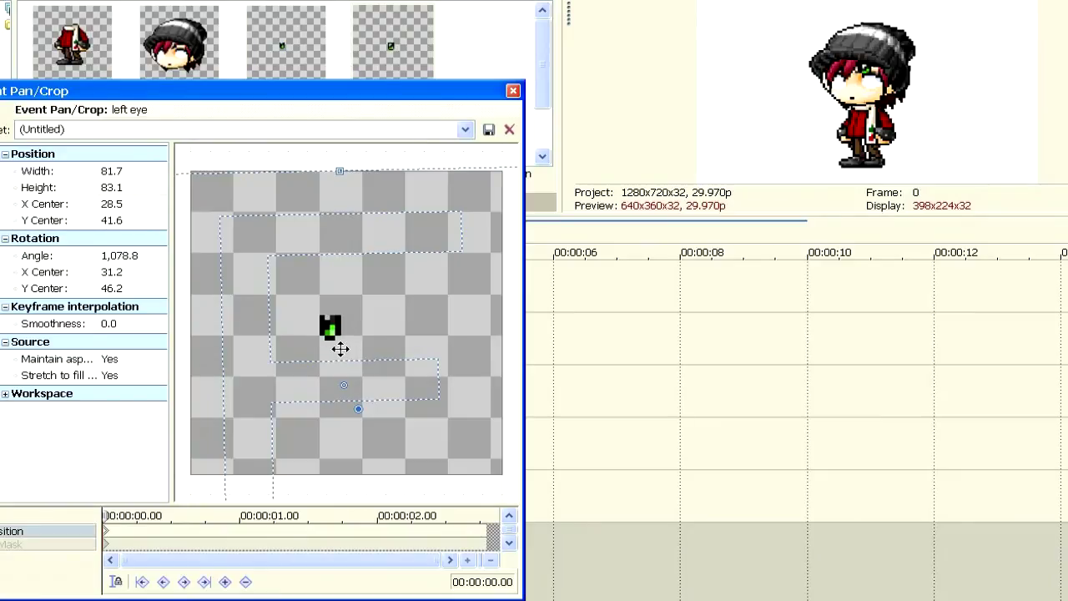
{"action": "left_click_drag", "start_coordinate": [341, 349], "coordinate": [389, 317]}
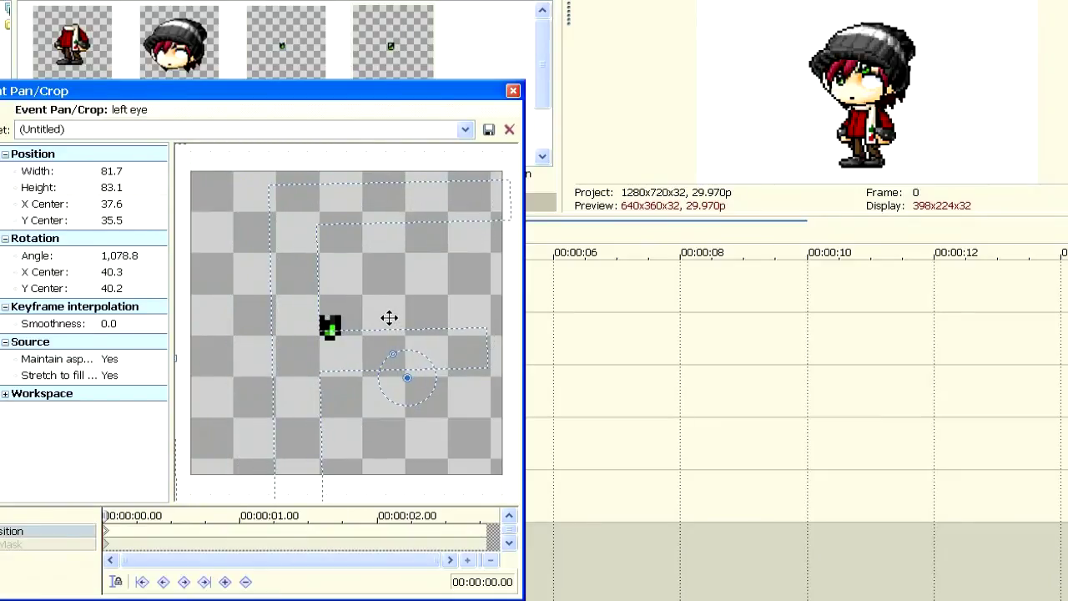
{"action": "left_click", "coordinate": [514, 91]}
{"action": "left_click", "coordinate": [344, 286]}
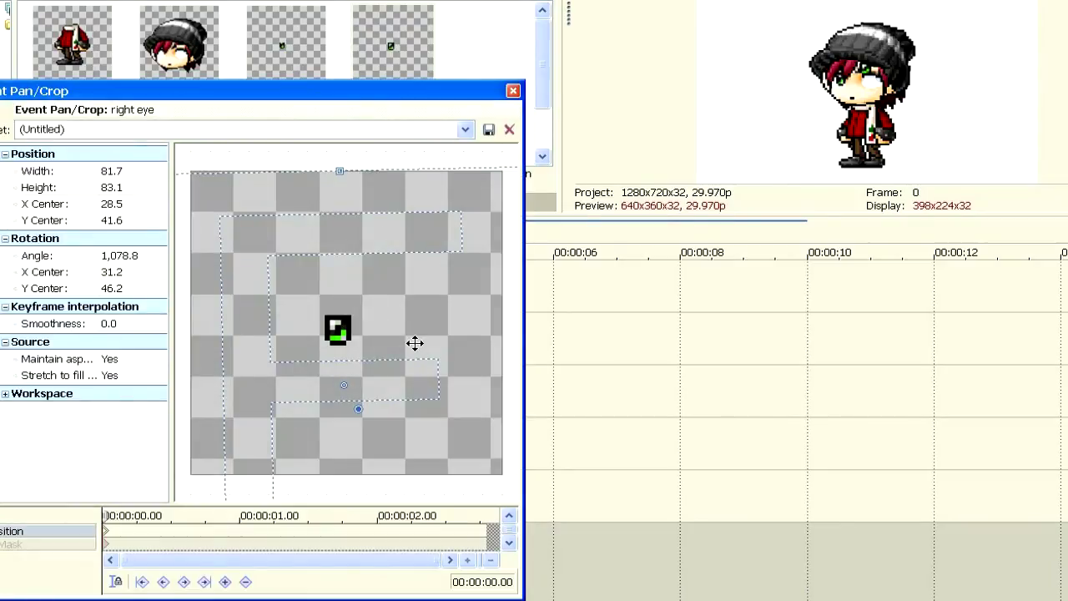
{"action": "left_click_drag", "start_coordinate": [415, 343], "coordinate": [401, 316]}
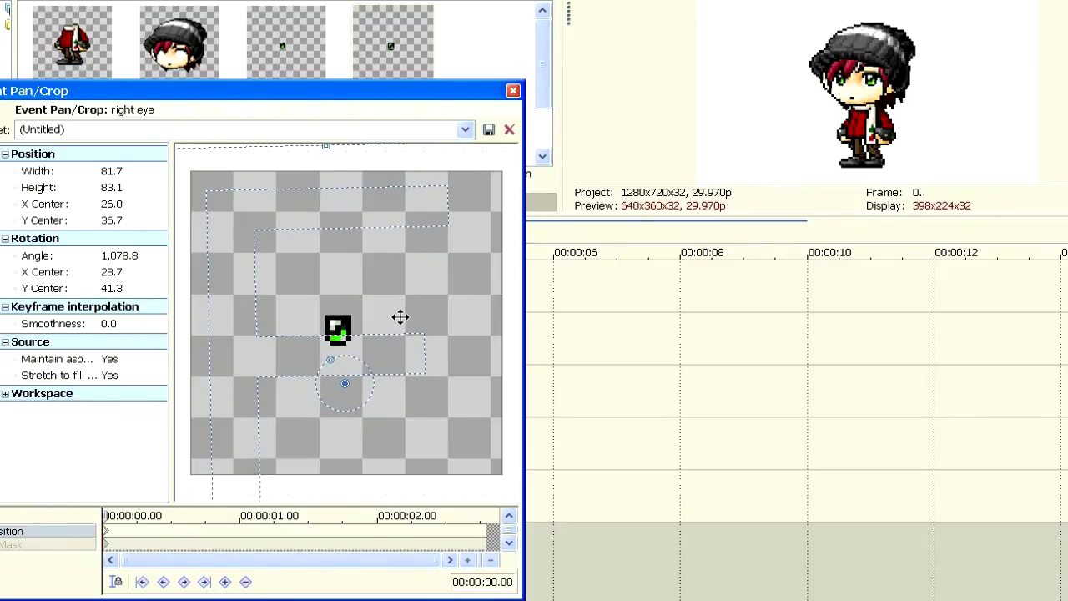
Tilt the head to angle 1,069.5 with a keyframe at 00:00:01.00
{"action": "left_click", "coordinate": [513, 90]}
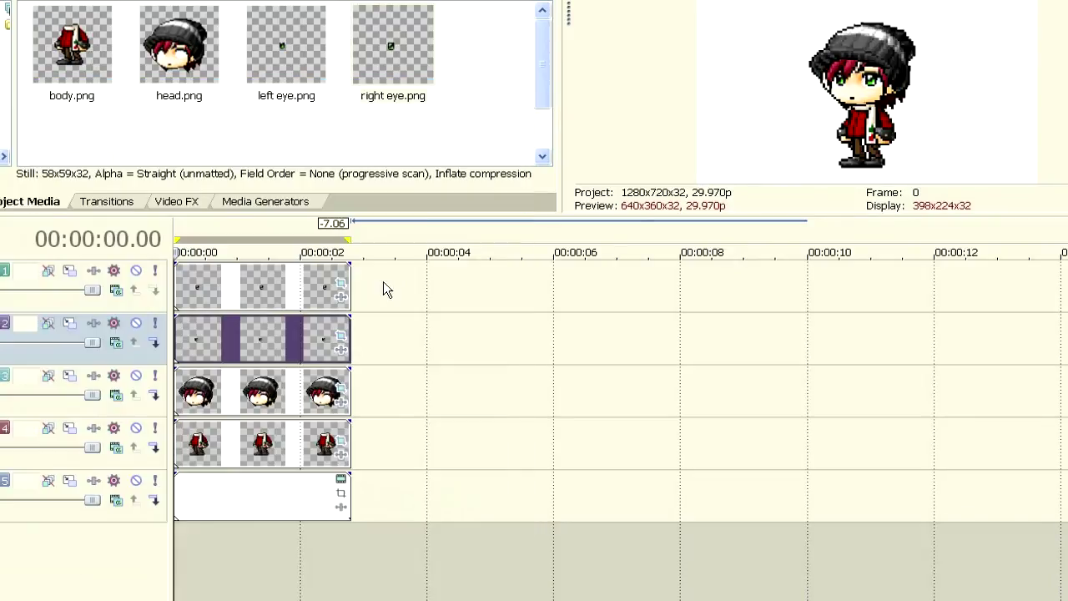
{"action": "left_click", "coordinate": [340, 390]}
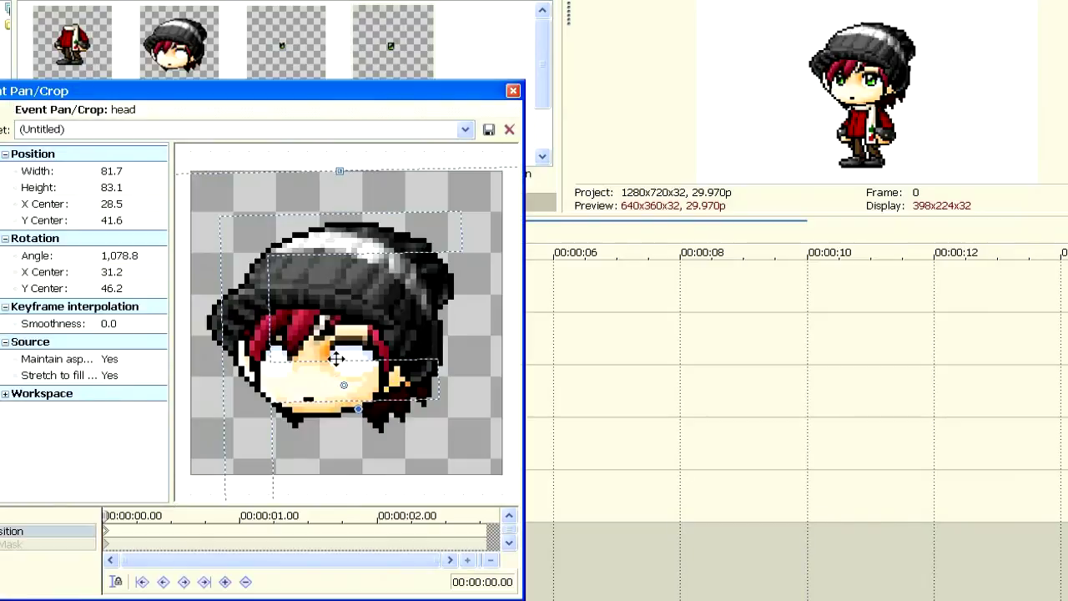
{"action": "left_click", "coordinate": [241, 531]}
{"action": "scroll", "coordinate": [421, 175], "scroll_direction": "down", "scroll_amount": 2}
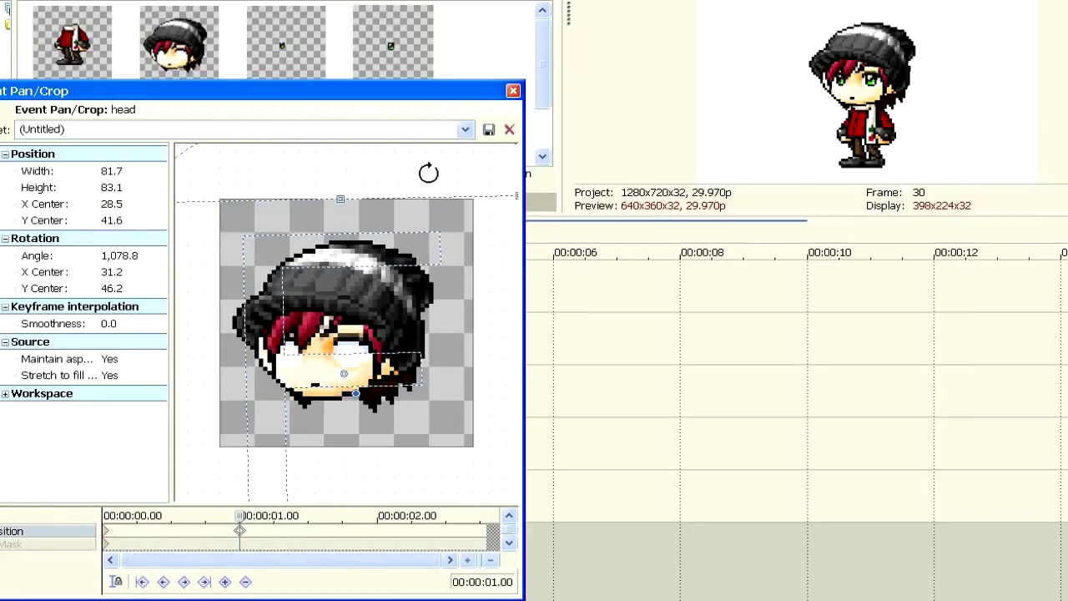
{"action": "left_click_drag", "start_coordinate": [429, 172], "coordinate": [388, 180]}
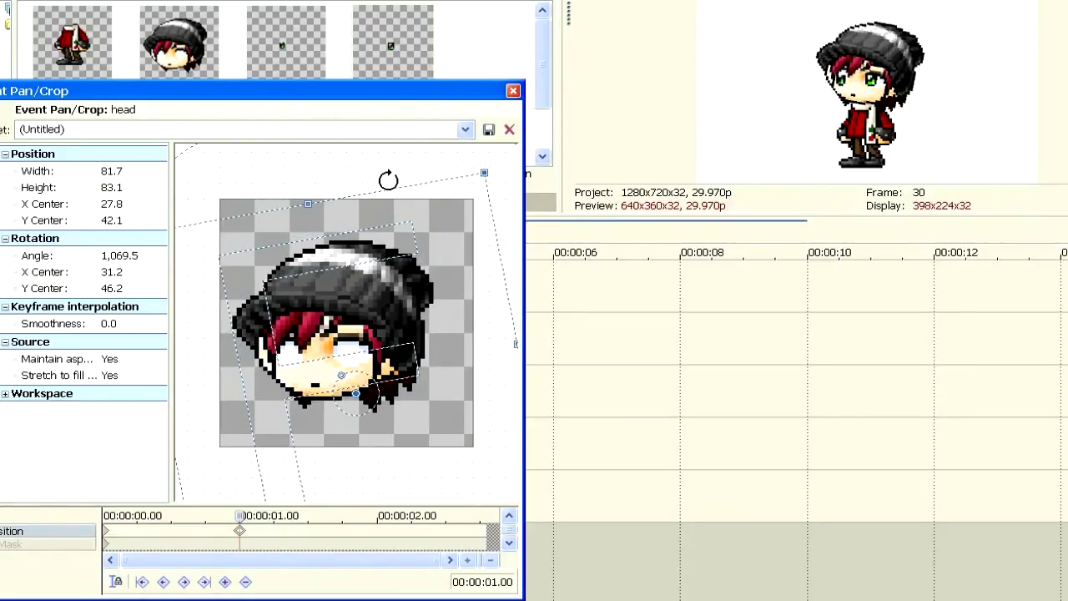
{"action": "left_click", "coordinate": [308, 532]}
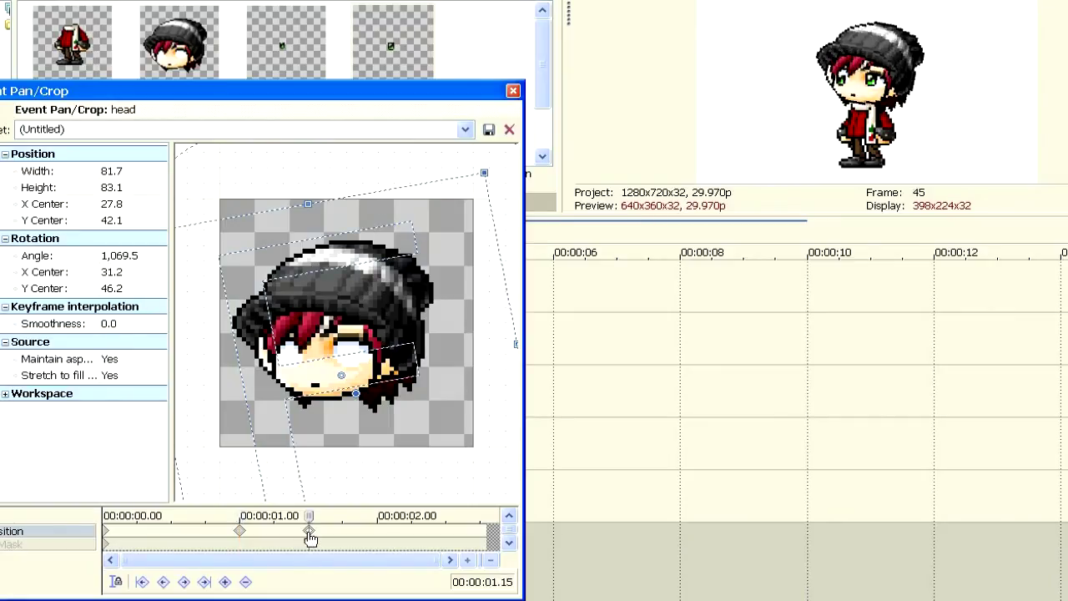
{"action": "left_click", "coordinate": [239, 532]}
Copy the head's one-second keyframe for reuse on the left eye at 1.00
{"action": "right_click", "coordinate": [240, 532]}
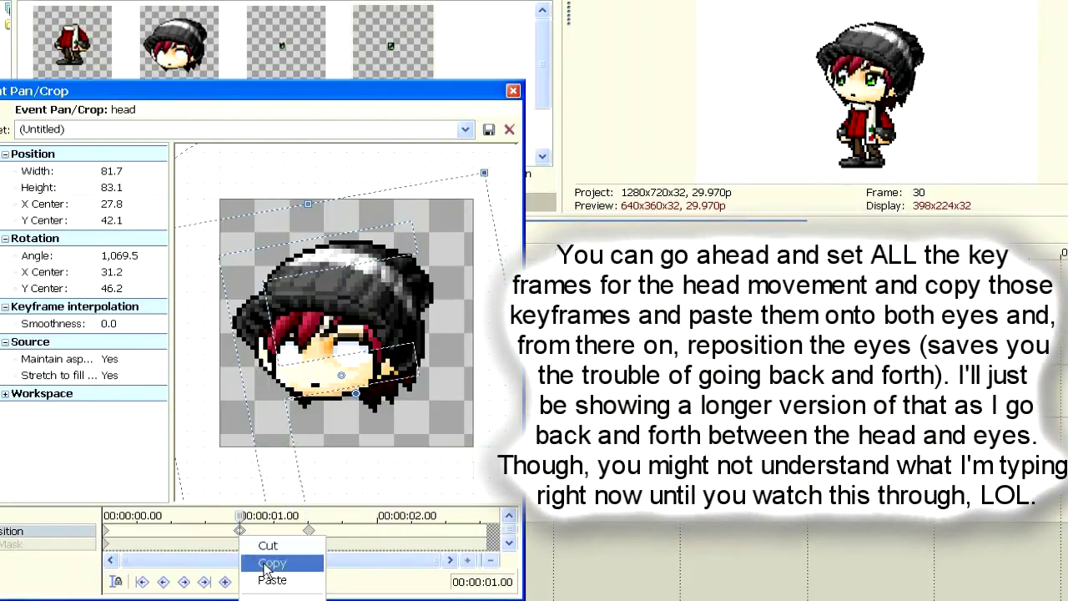
{"action": "left_click", "coordinate": [264, 561]}
{"action": "left_click", "coordinate": [513, 91]}
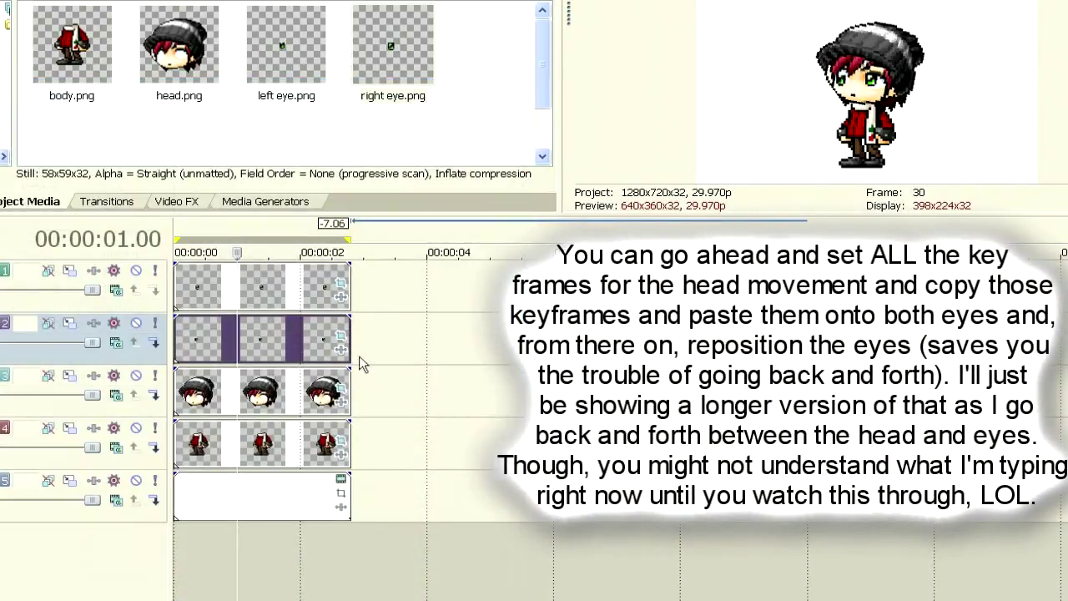
{"action": "left_click", "coordinate": [342, 336]}
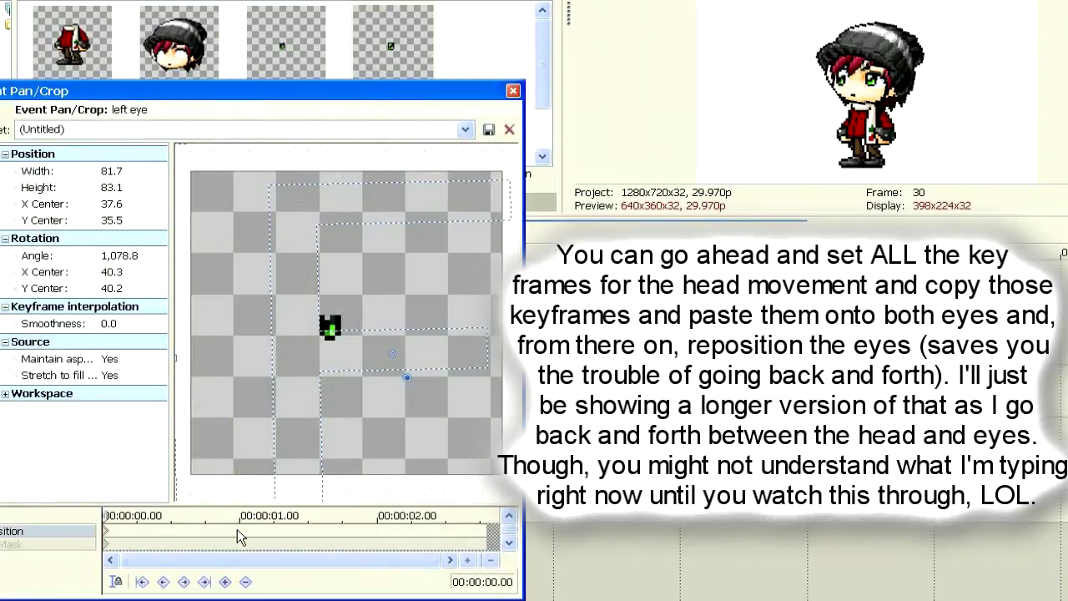
{"action": "left_click", "coordinate": [240, 531]}
Paste the head's 1,069.5 tilt onto the left eye at 00:00:01.00
{"action": "right_click", "coordinate": [240, 531]}
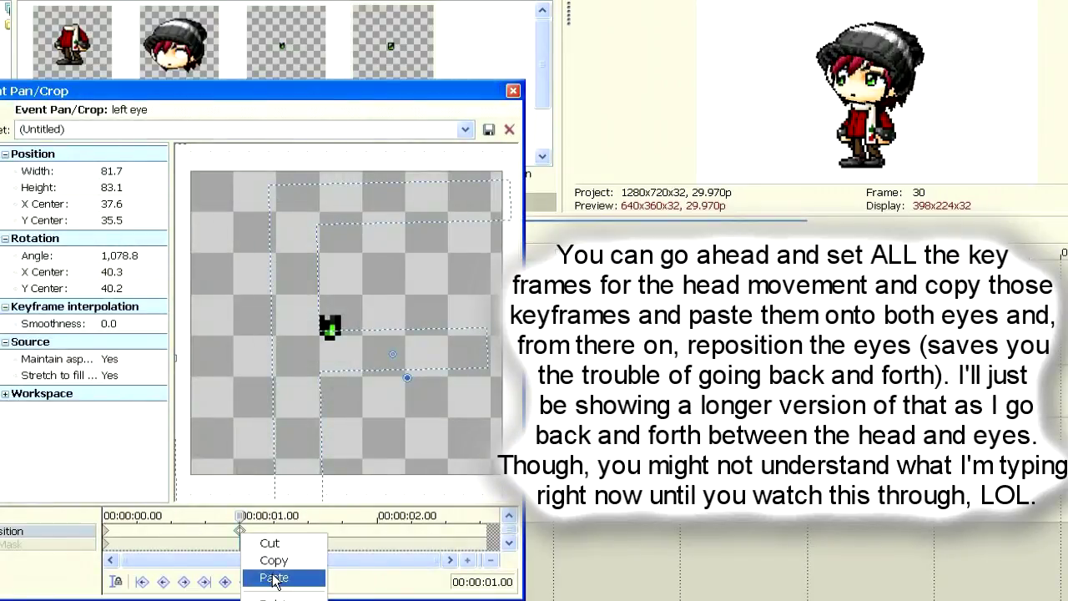
{"action": "left_click", "coordinate": [268, 577]}
{"action": "left_click", "coordinate": [513, 91]}
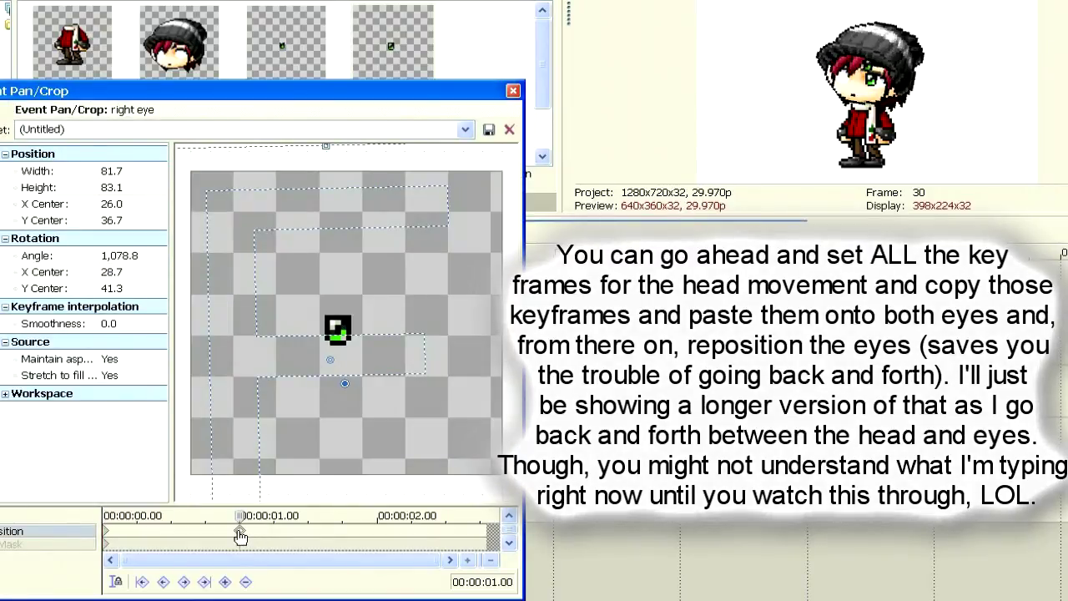
Paste the tilt onto the right eye at 1.00 and move it back onto the tilted face
{"action": "left_click", "coordinate": [240, 532]}
{"action": "right_click", "coordinate": [239, 532]}
{"action": "left_click", "coordinate": [268, 576]}
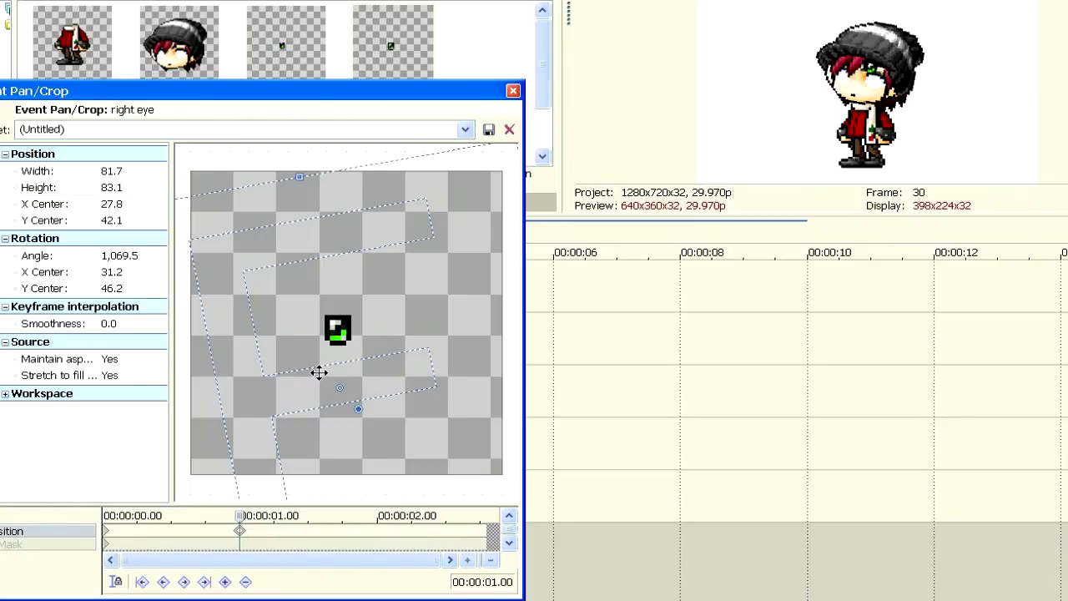
{"action": "left_click_drag", "start_coordinate": [370, 339], "coordinate": [360, 315]}
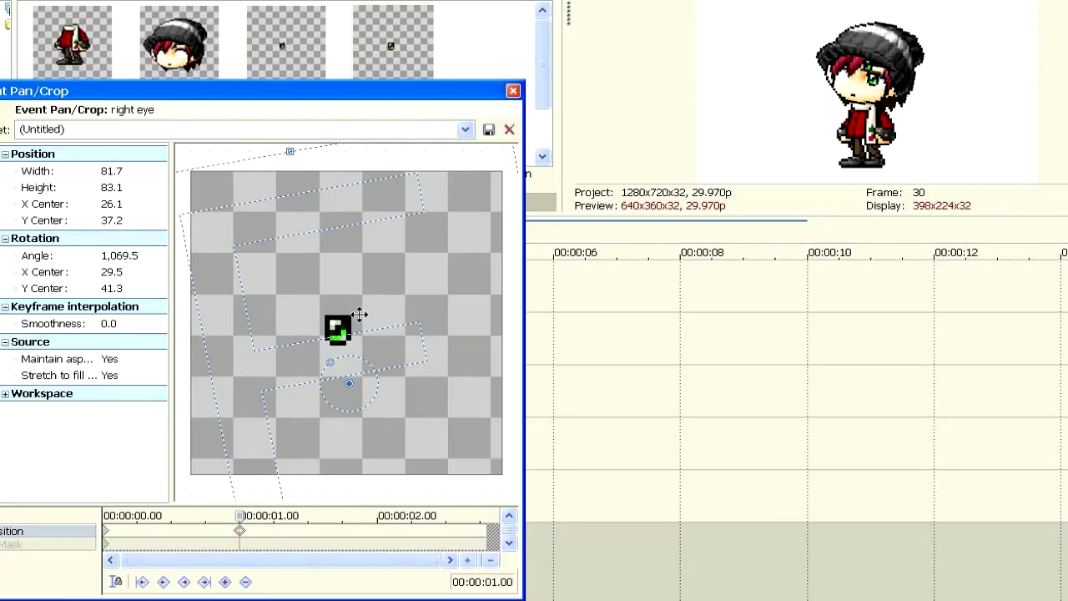
{"action": "left_click_drag", "start_coordinate": [360, 315], "coordinate": [361, 314]}
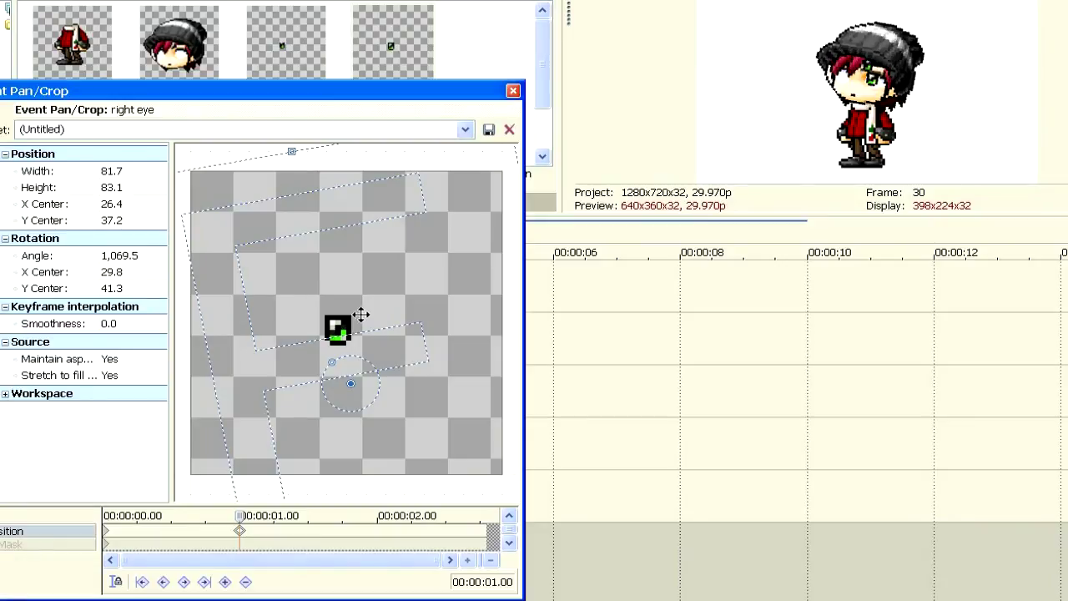
{"action": "left_click", "coordinate": [309, 533]}
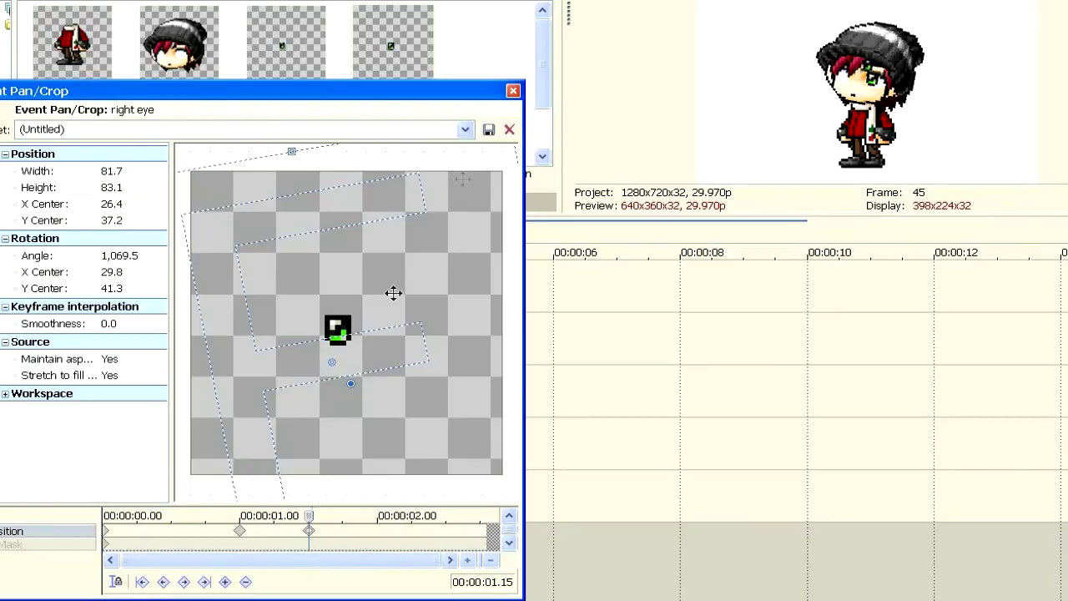
Move the tilted left eye up onto the face to X Center 37.3, Y Center 36.2
{"action": "left_click", "coordinate": [514, 90]}
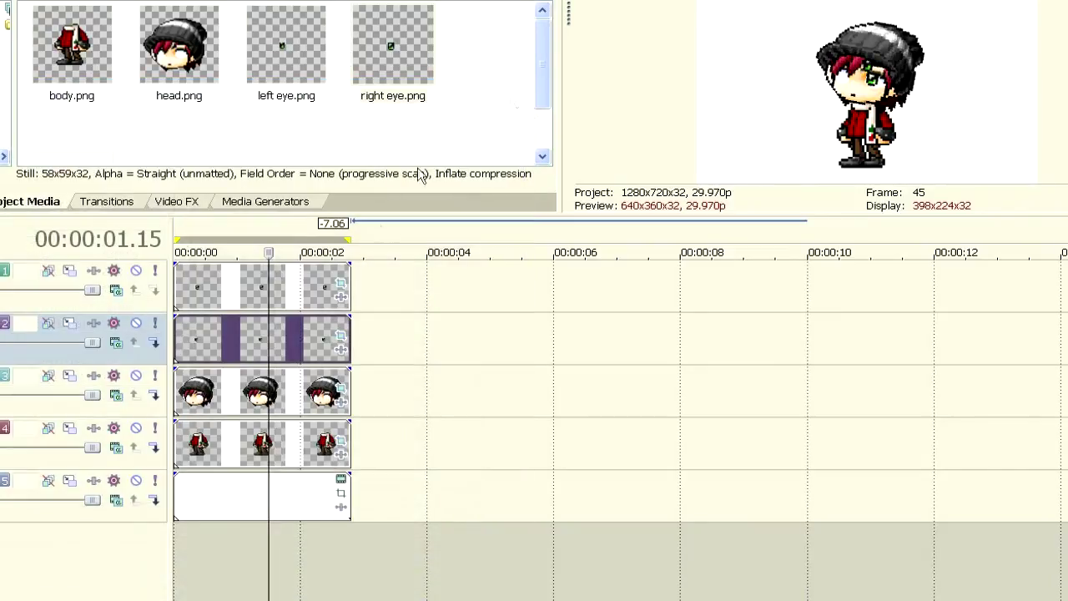
{"action": "left_click", "coordinate": [341, 336]}
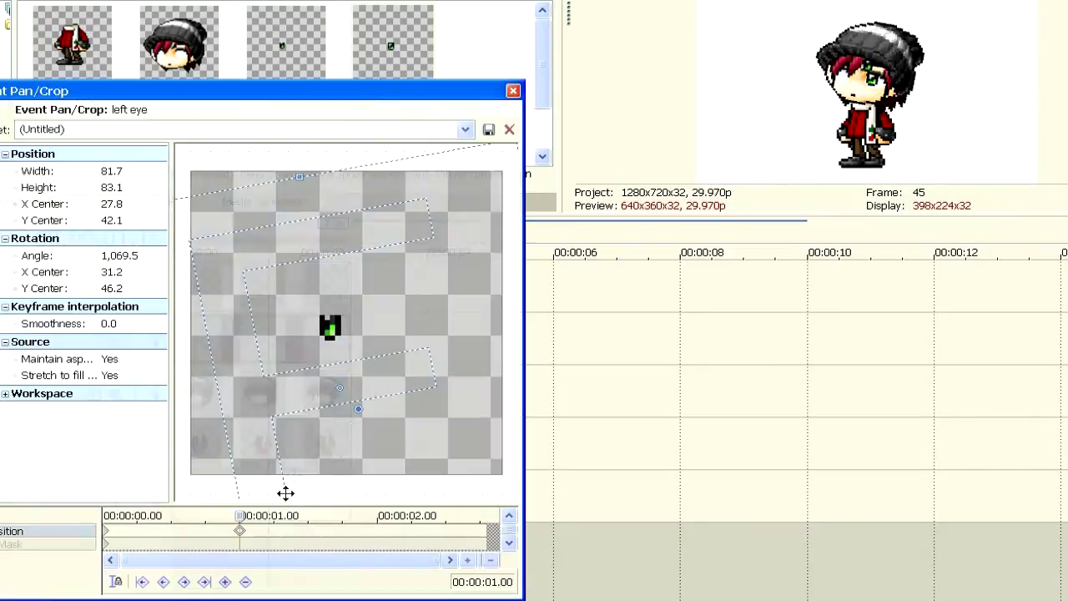
{"action": "left_click_drag", "start_coordinate": [384, 339], "coordinate": [428, 286]}
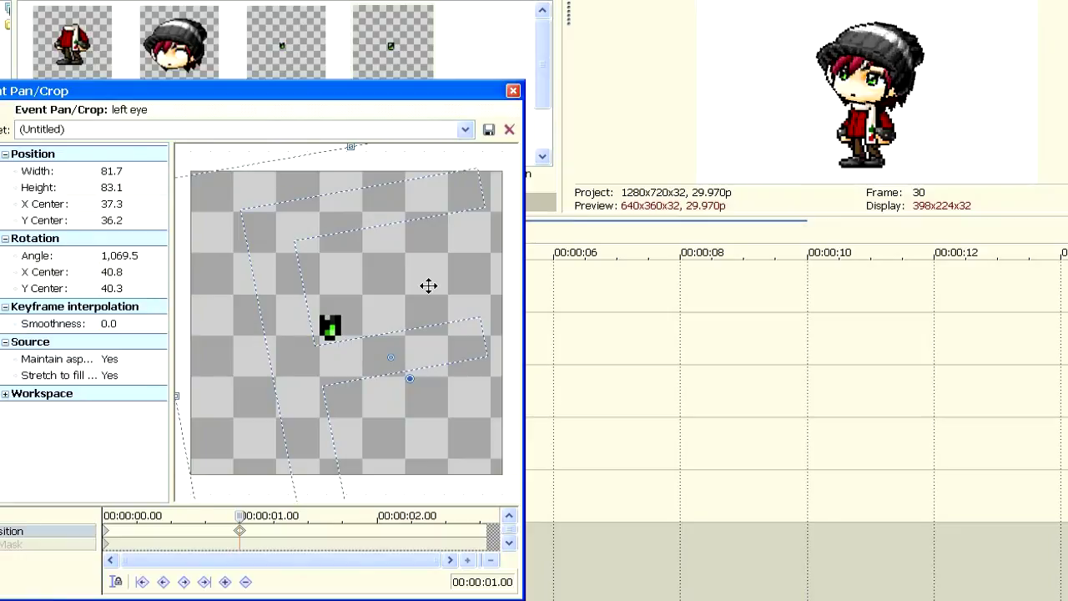
{"action": "left_click", "coordinate": [307, 532]}
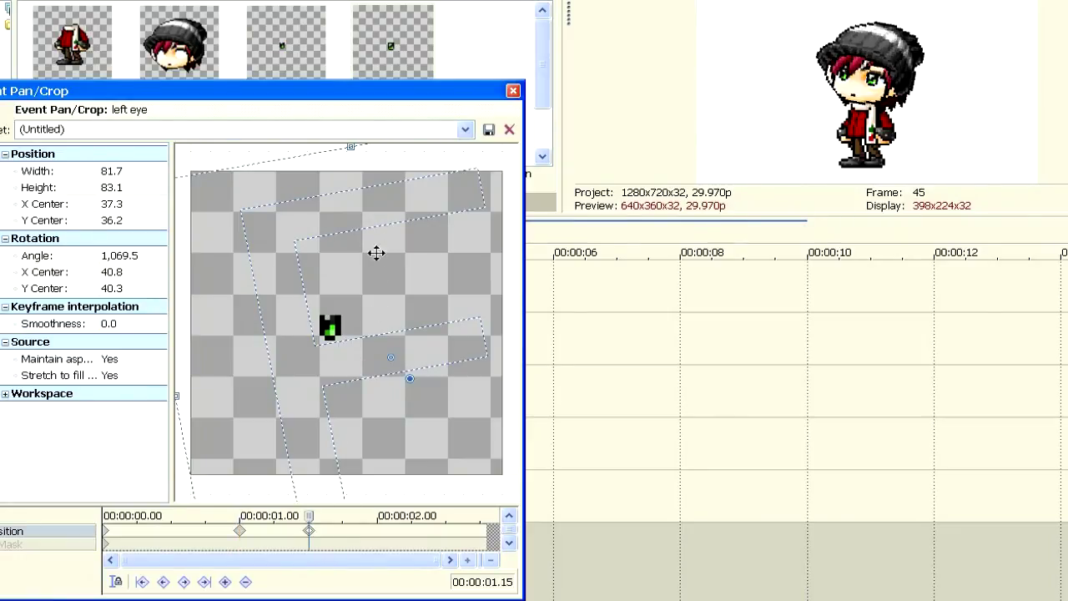
{"action": "left_click", "coordinate": [513, 90]}
Check the head and right eye settings and preview the animation around frame 39
{"action": "left_click", "coordinate": [349, 382]}
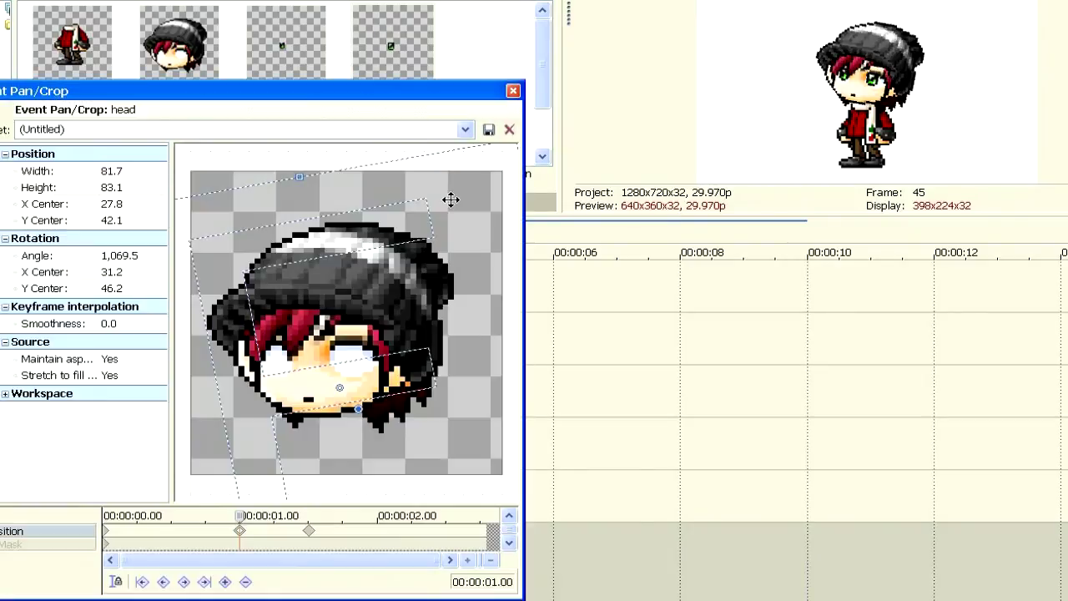
{"action": "left_click", "coordinate": [513, 90]}
{"action": "left_click", "coordinate": [342, 283]}
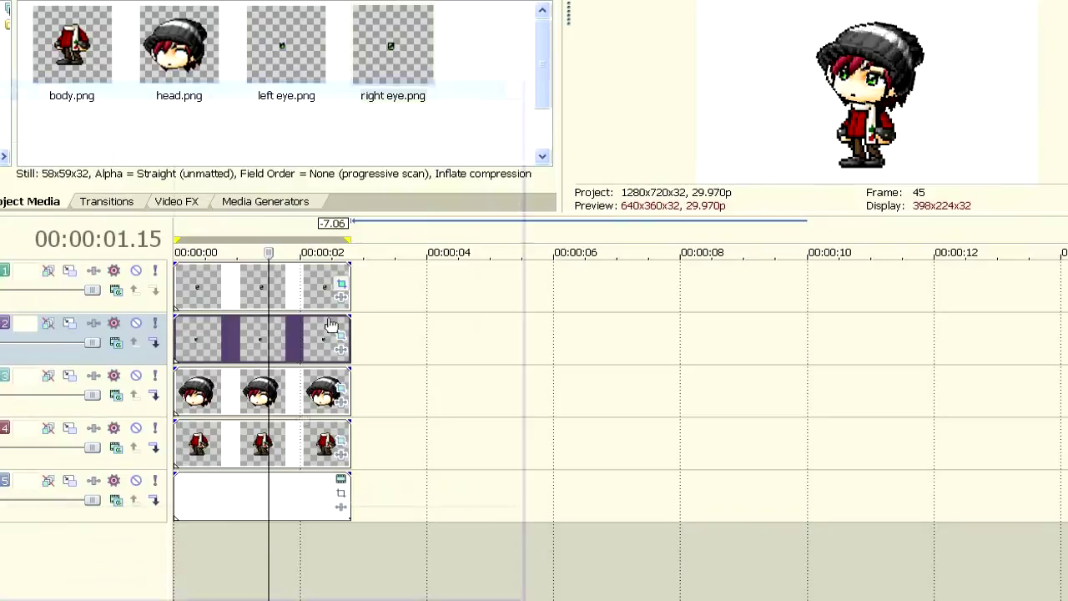
{"action": "left_click", "coordinate": [512, 90]}
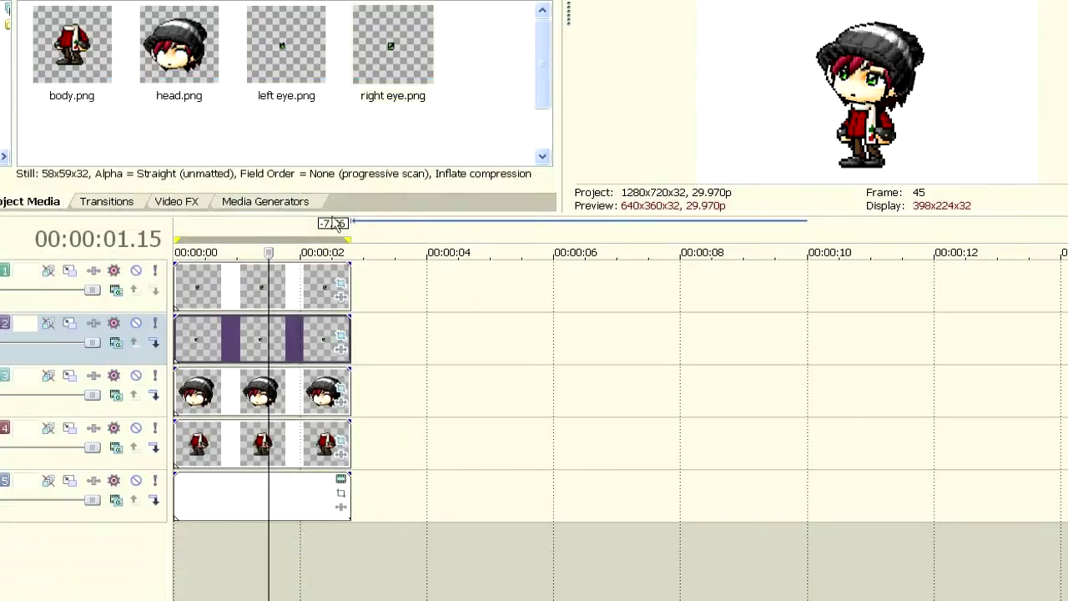
{"action": "left_click", "coordinate": [211, 572]}
{"action": "left_click", "coordinate": [242, 572]}
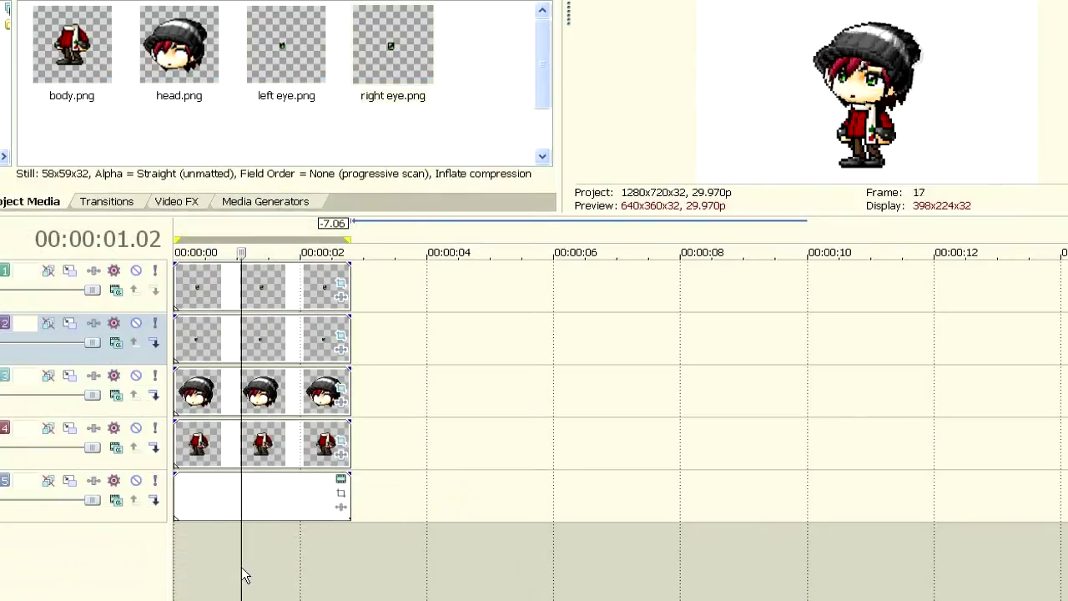
{"action": "left_click", "coordinate": [257, 588]}
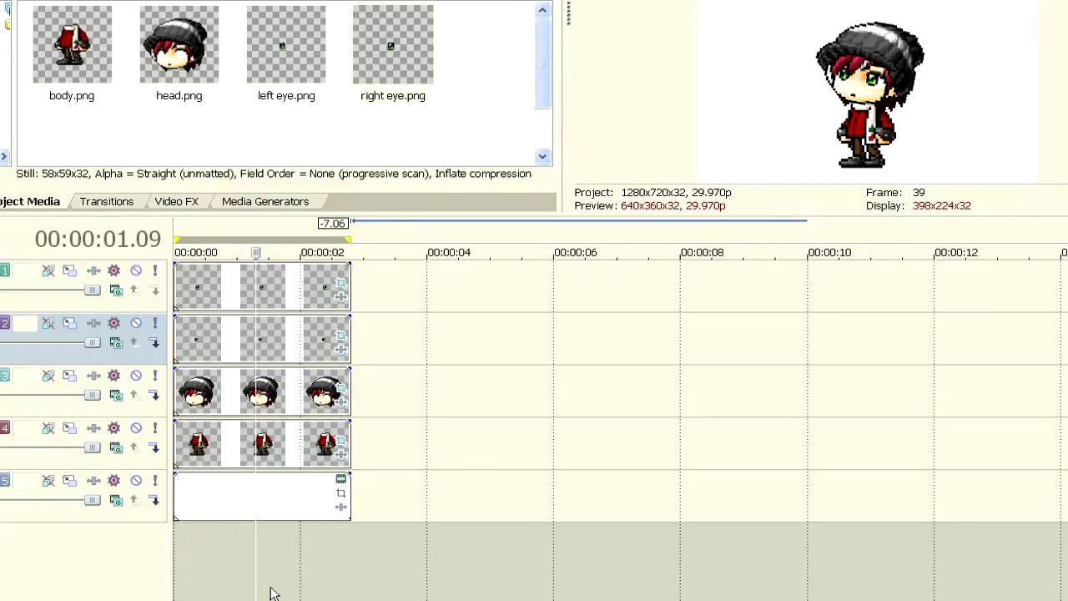
Add a head keyframe at 00:00:02.07 at angle 1,086.0, Y Center 42.3, and copy it
{"action": "left_click", "coordinate": [340, 389]}
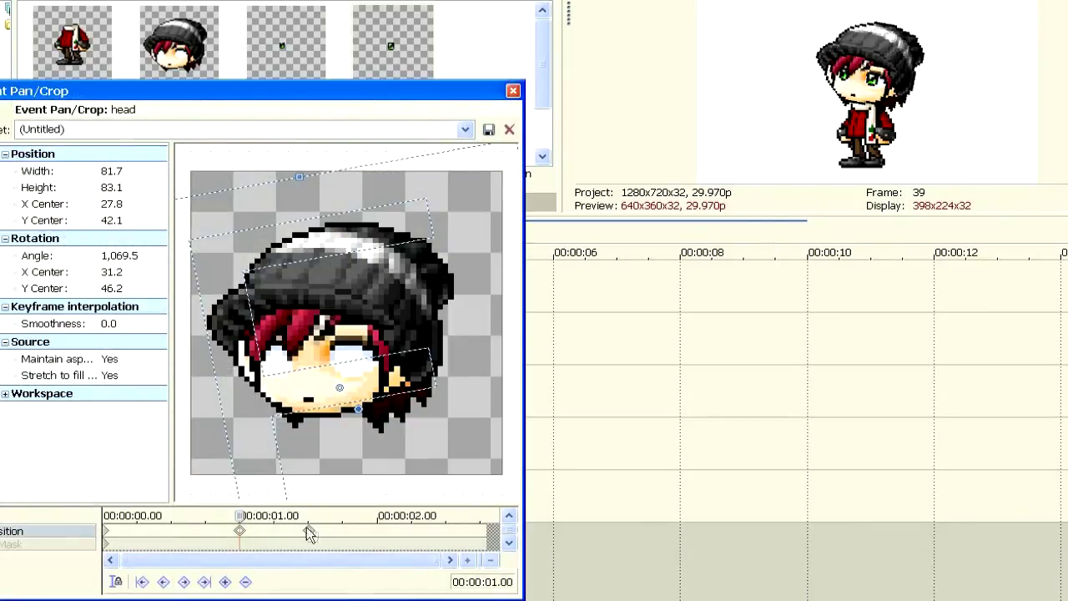
{"action": "left_click", "coordinate": [310, 531]}
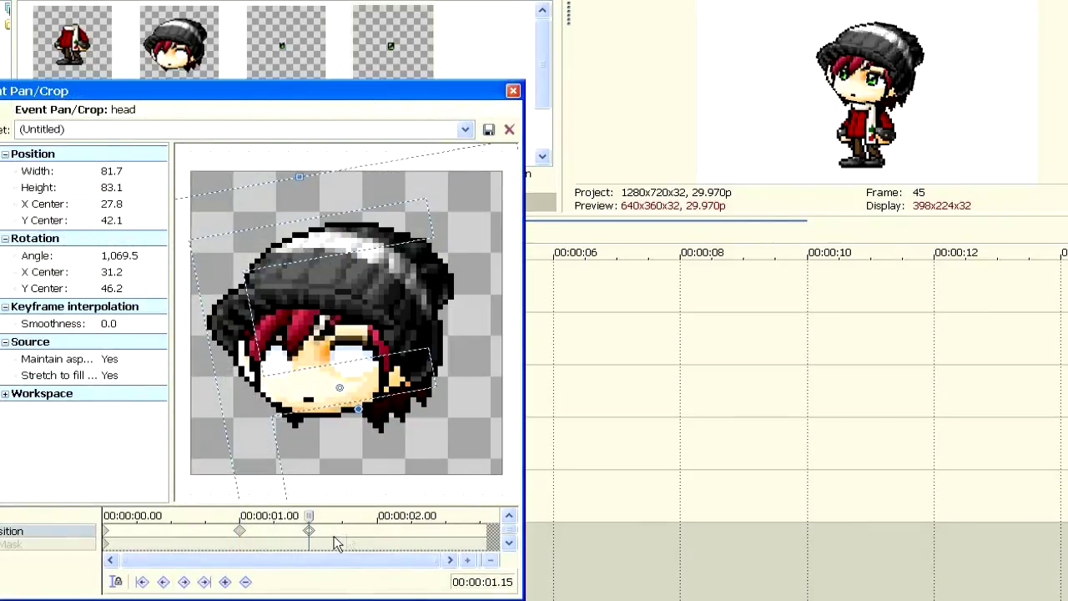
{"action": "double_click", "coordinate": [411, 531]}
{"action": "scroll", "coordinate": [355, 298], "scroll_direction": "down", "scroll_amount": 2}
{"action": "left_click_drag", "start_coordinate": [377, 165], "coordinate": [443, 176]}
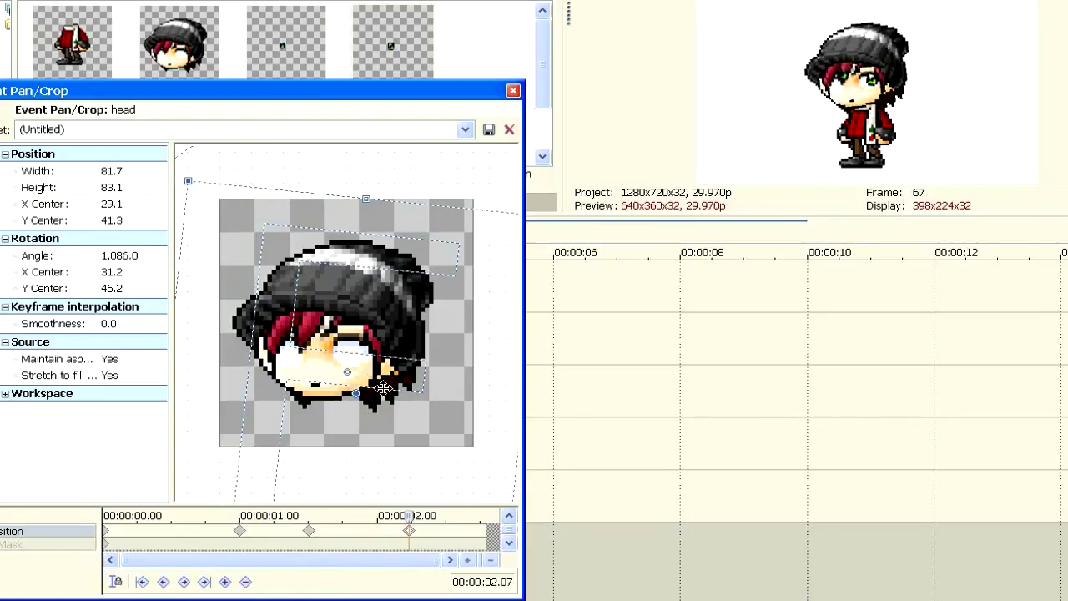
{"action": "left_click_drag", "start_coordinate": [383, 389], "coordinate": [382, 391]}
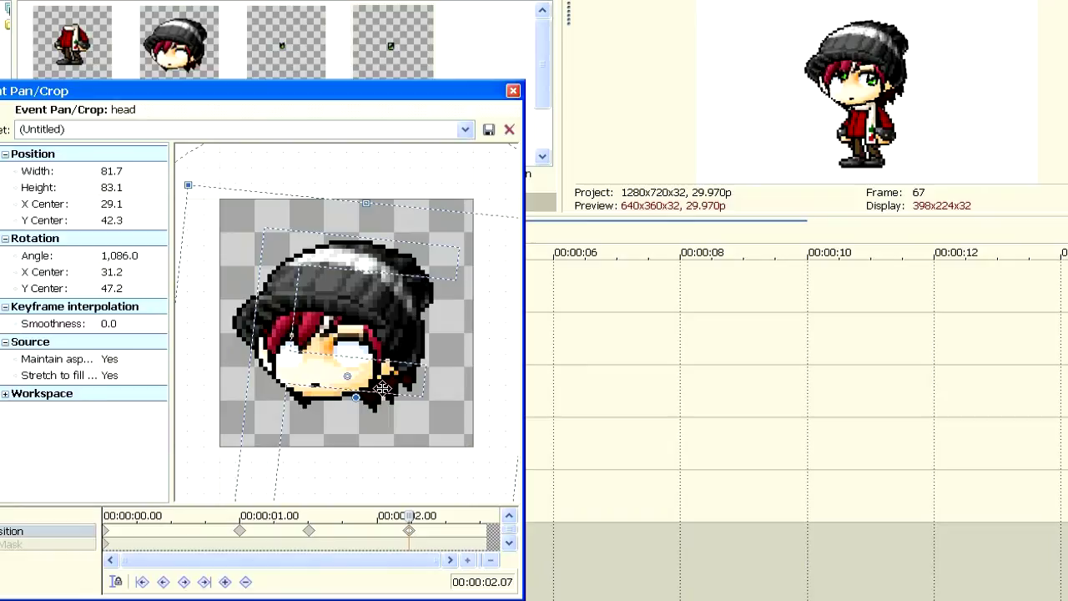
{"action": "right_click", "coordinate": [409, 530]}
{"action": "left_click", "coordinate": [436, 573]}
{"action": "left_click", "coordinate": [512, 90]}
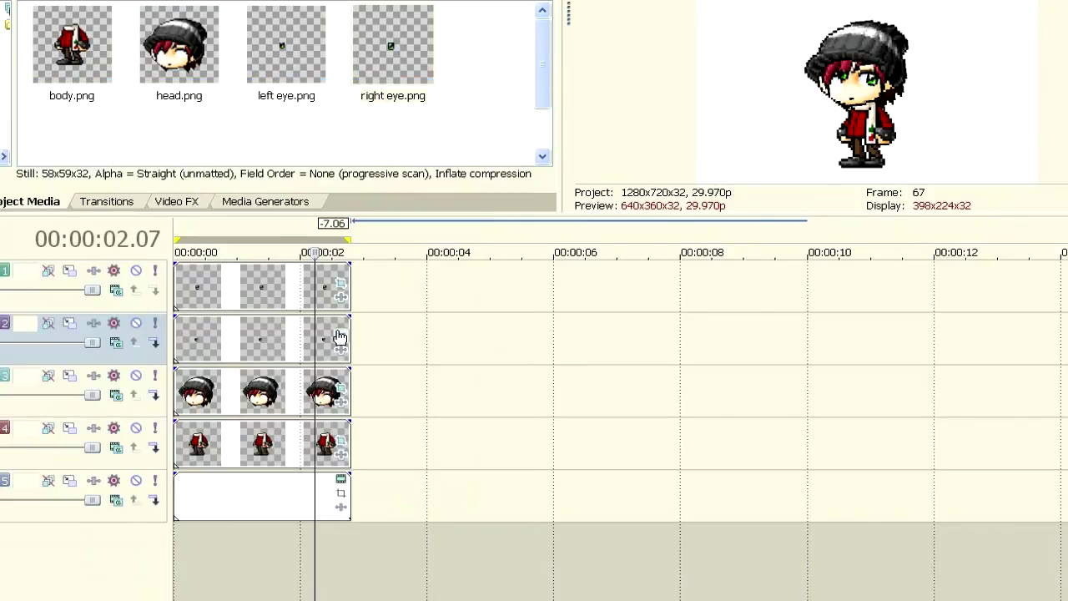
Paste the head's 1,086.0 tilt keyframe onto the left and right eyes around 2.07
{"action": "left_click", "coordinate": [340, 336]}
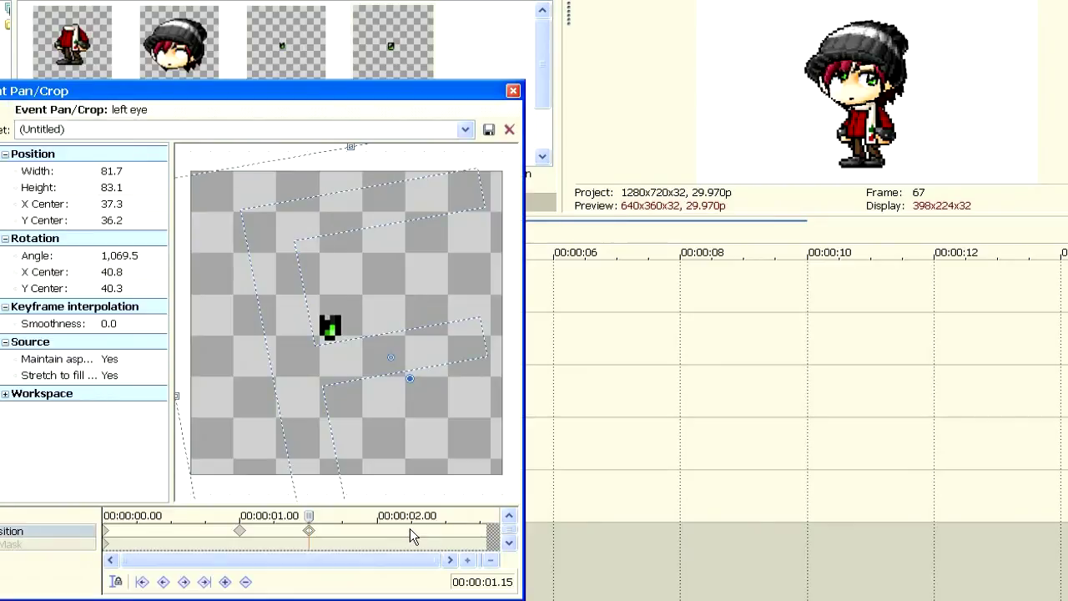
{"action": "left_click", "coordinate": [409, 530]}
{"action": "right_click", "coordinate": [409, 531]}
{"action": "left_click", "coordinate": [442, 575]}
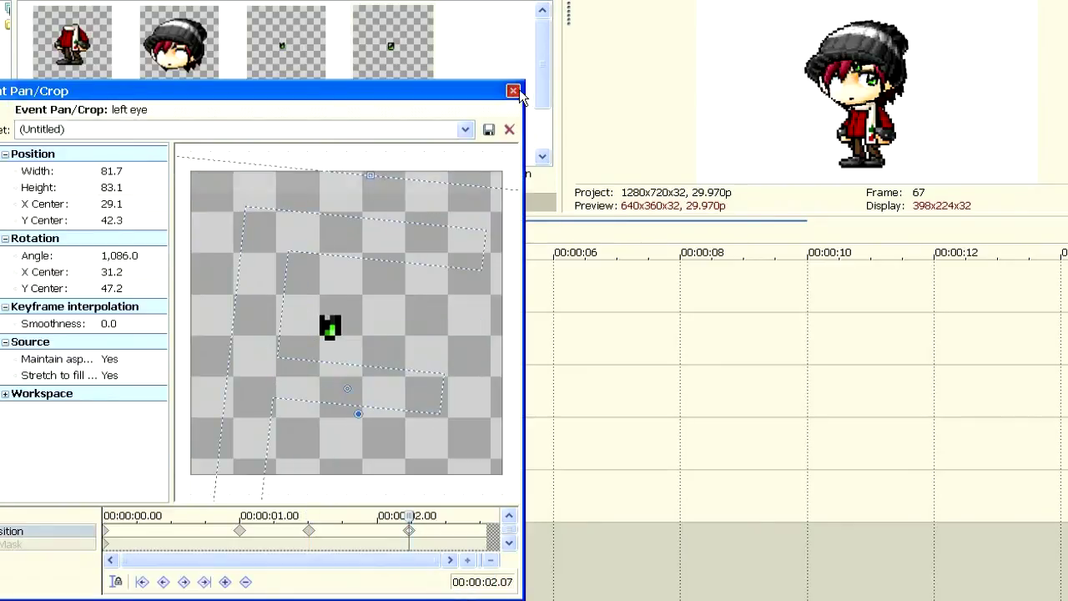
{"action": "left_click", "coordinate": [513, 90]}
{"action": "left_click", "coordinate": [340, 288]}
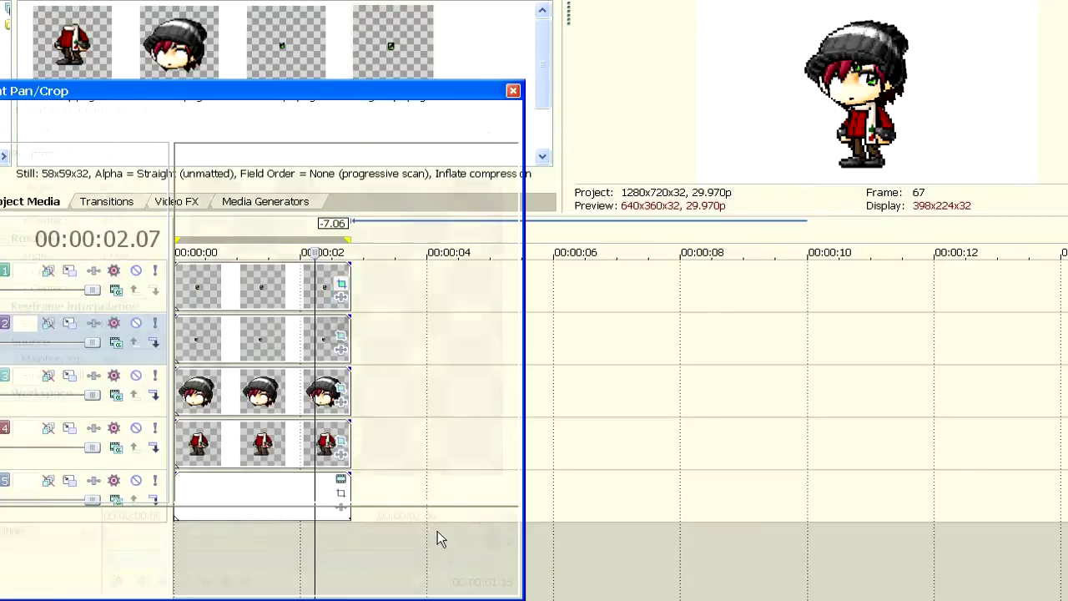
{"action": "left_click", "coordinate": [413, 532]}
{"action": "right_click", "coordinate": [413, 533]}
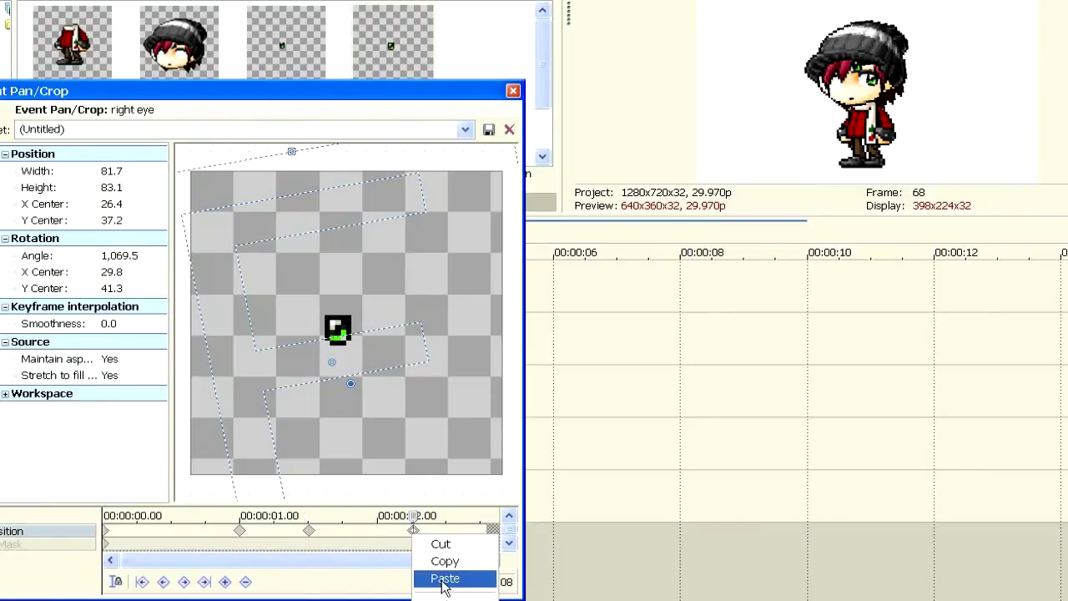
{"action": "left_click", "coordinate": [446, 576]}
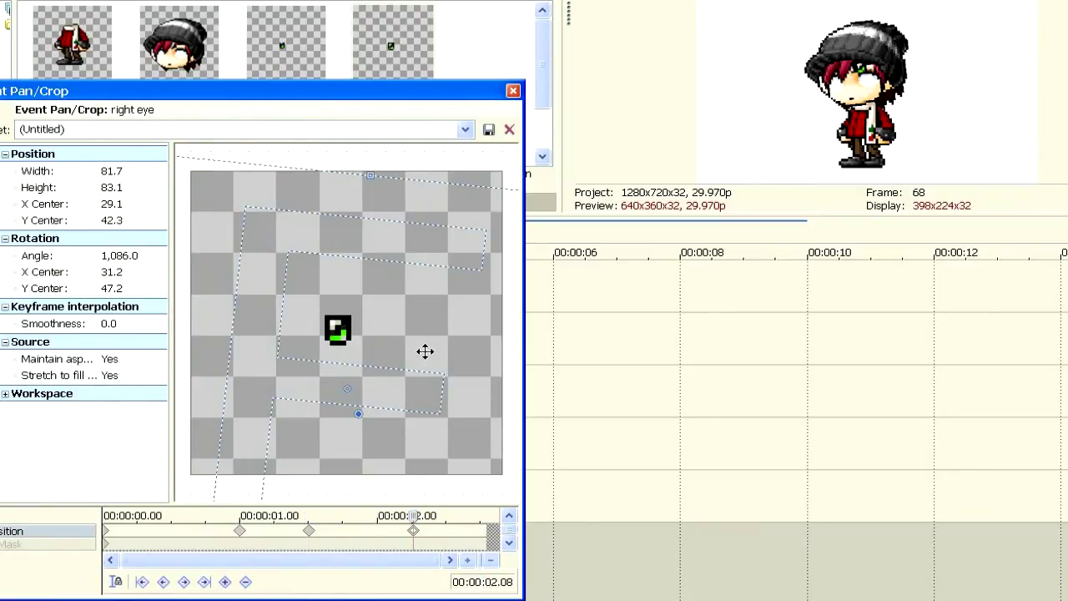
Shift the right and left pupils to fit the tilted head at the end keyframe
{"action": "left_click_drag", "start_coordinate": [406, 345], "coordinate": [386, 318]}
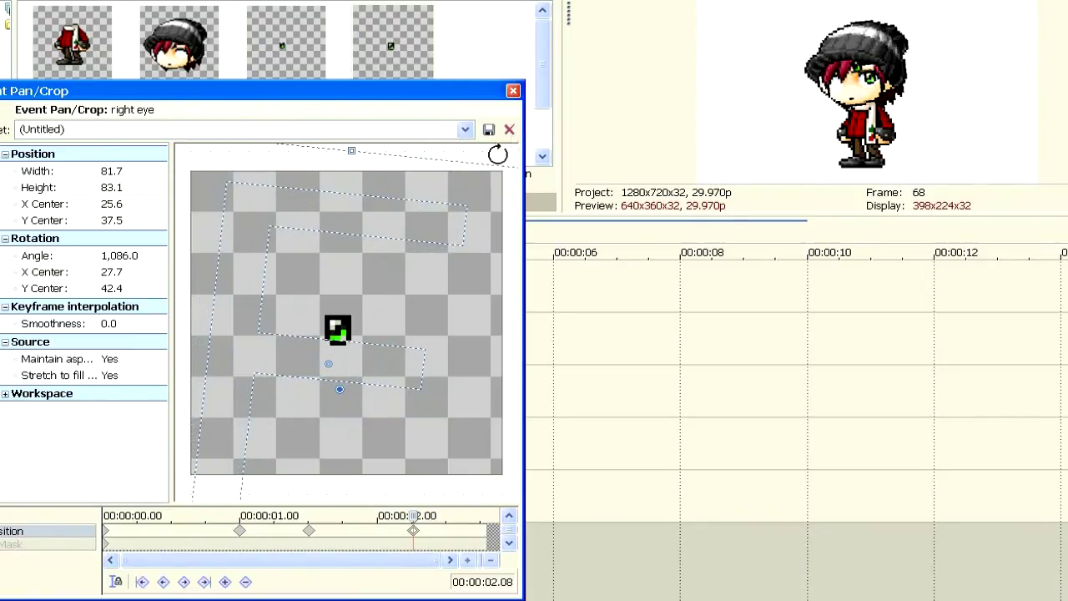
{"action": "left_click", "coordinate": [513, 90]}
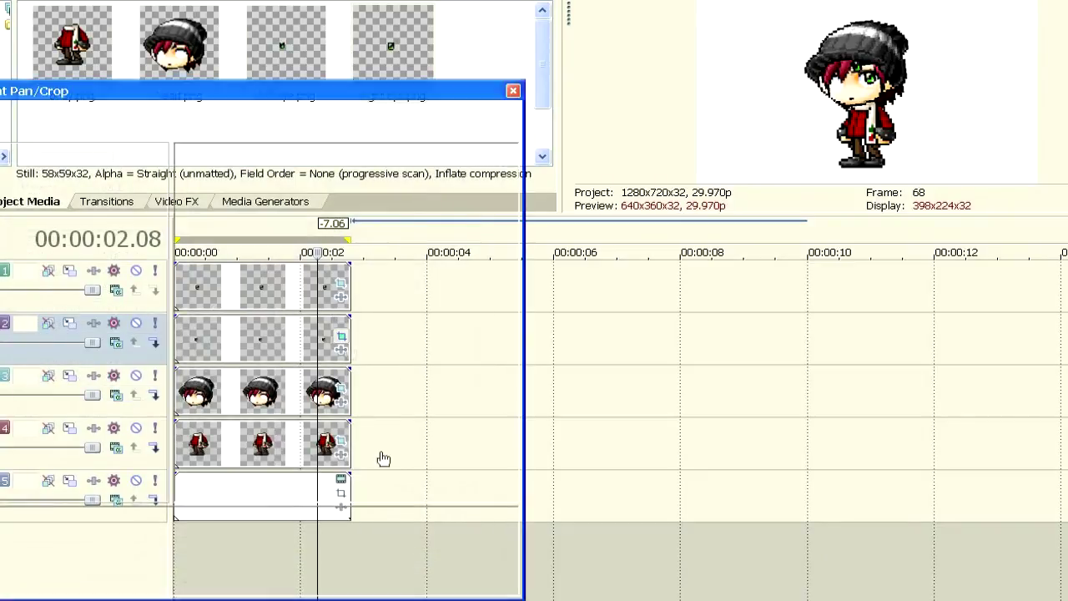
{"action": "left_click_drag", "start_coordinate": [431, 353], "coordinate": [485, 324]}
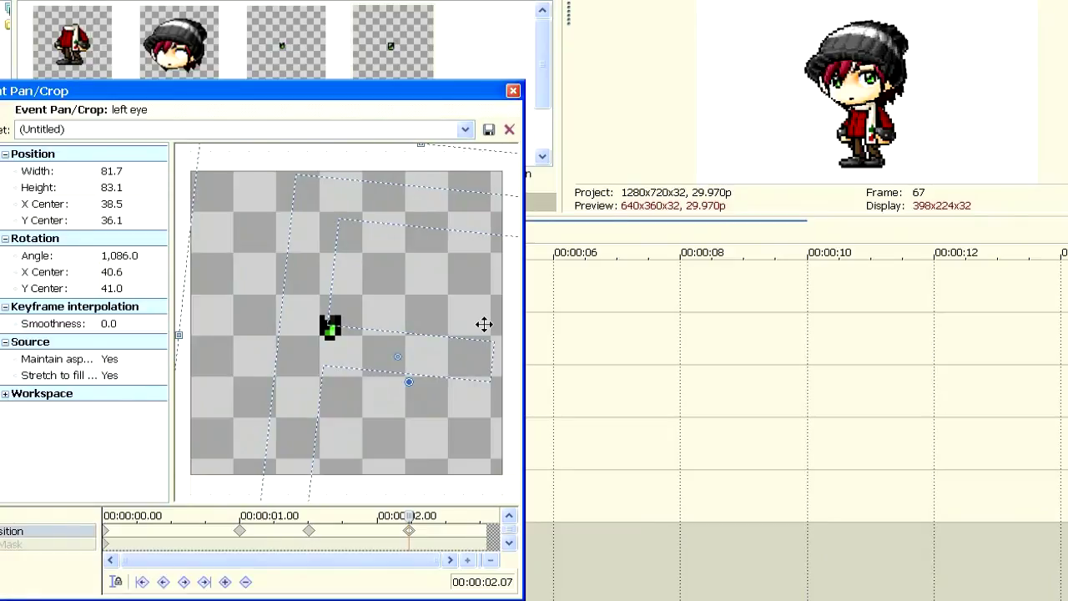
{"action": "left_click_drag", "start_coordinate": [481, 184], "coordinate": [482, 185]}
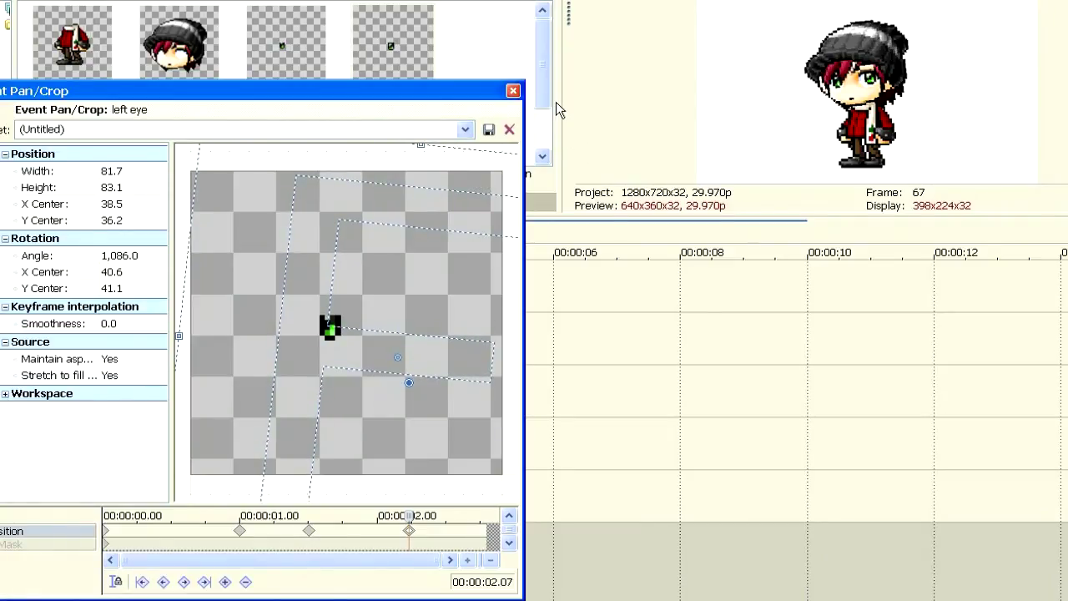
{"action": "left_click", "coordinate": [512, 91]}
{"action": "left_click", "coordinate": [340, 336]}
{"action": "left_click", "coordinate": [514, 91]}
Fine-tune the right pupil to X Center 25.9, Y Center 37.3 and mark the animation's time range
{"action": "left_click", "coordinate": [341, 286]}
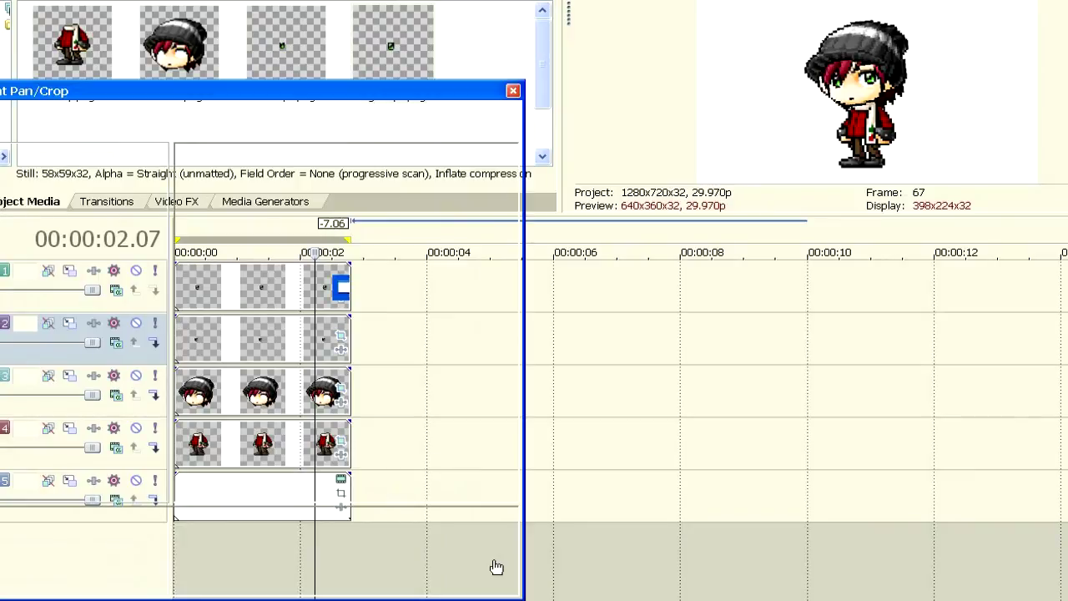
{"action": "left_click_drag", "start_coordinate": [403, 393], "coordinate": [404, 393]}
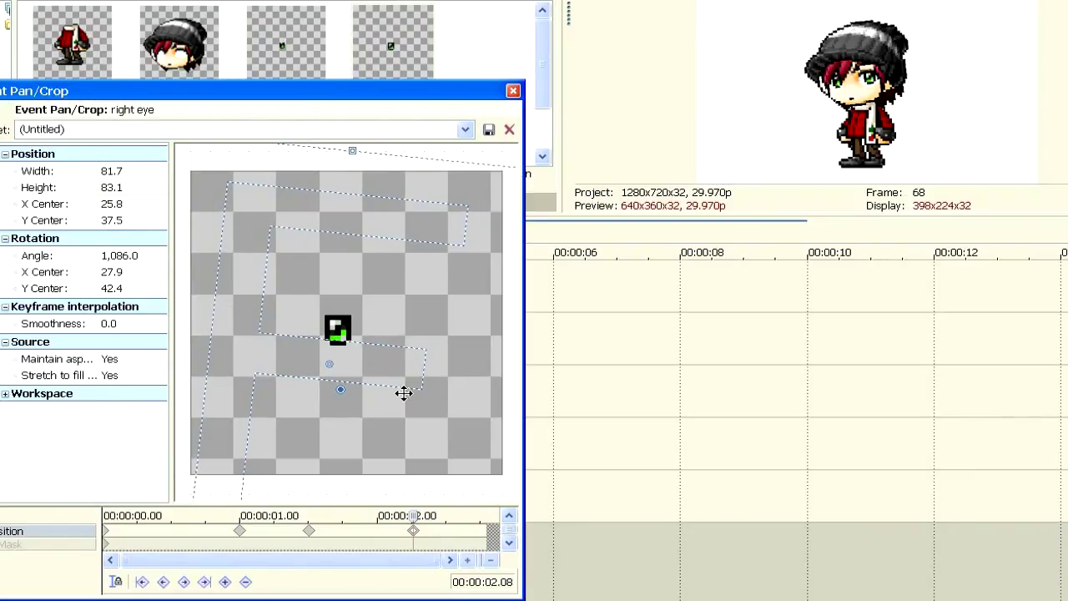
{"action": "left_click_drag", "start_coordinate": [404, 393], "coordinate": [403, 394]}
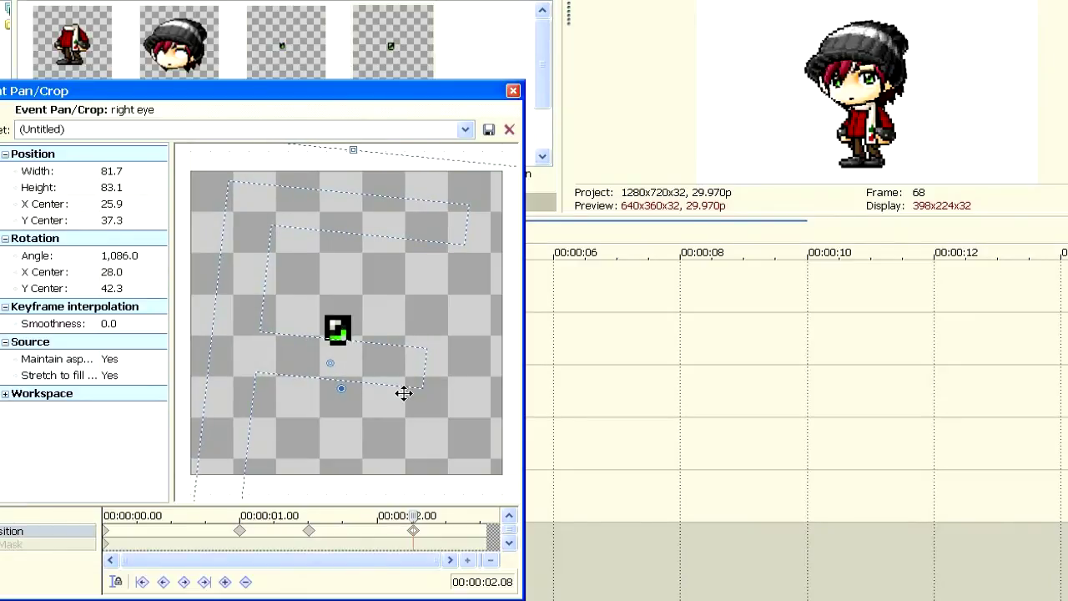
{"action": "left_click", "coordinate": [513, 90]}
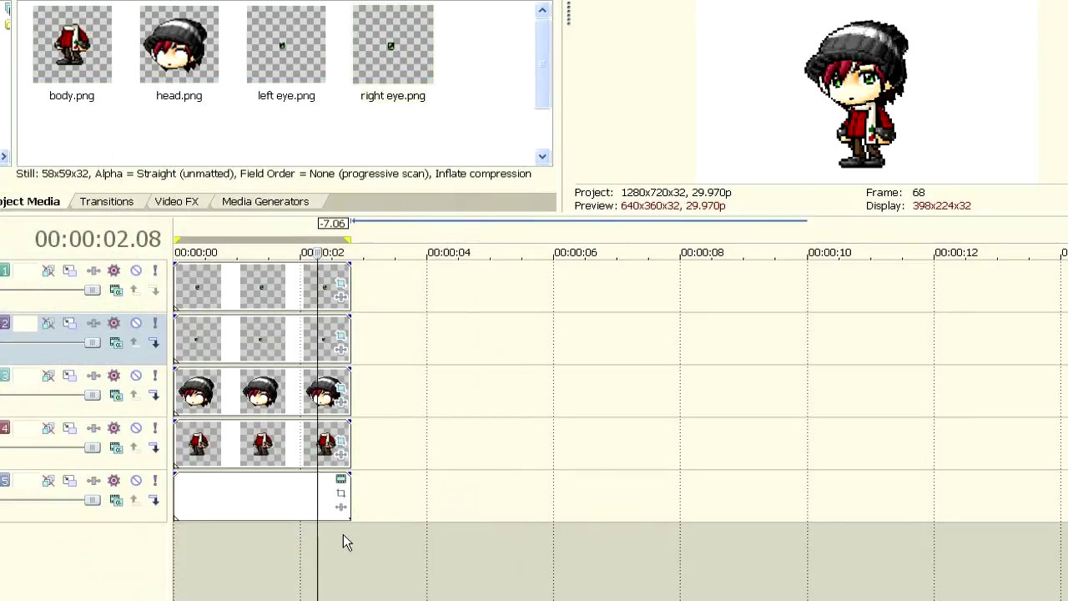
{"action": "left_click_drag", "start_coordinate": [342, 543], "coordinate": [222, 550]}
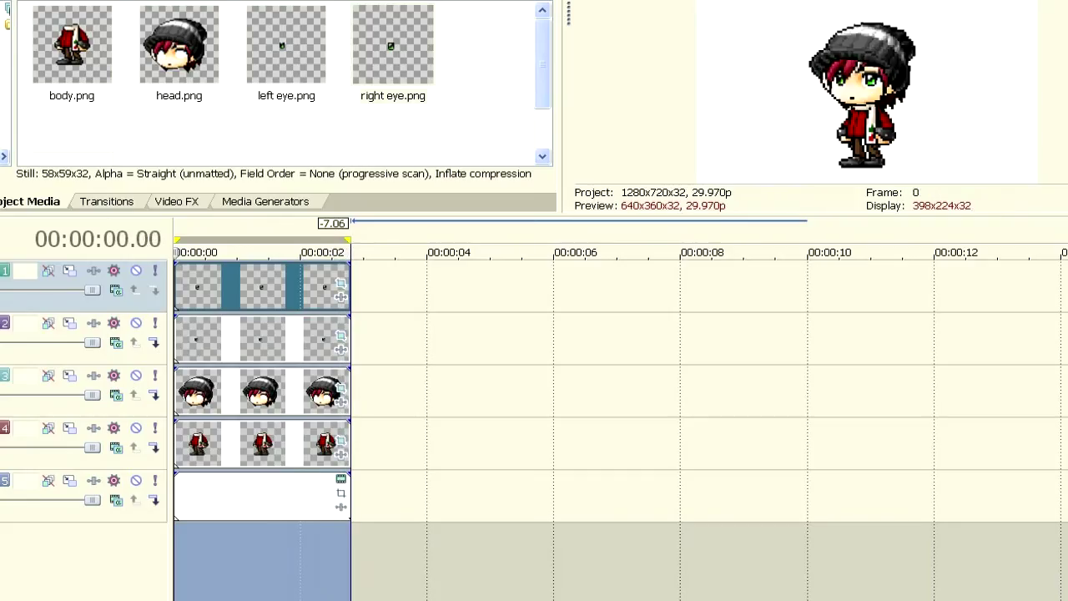
{"action": "left_click", "coordinate": [299, 584]}
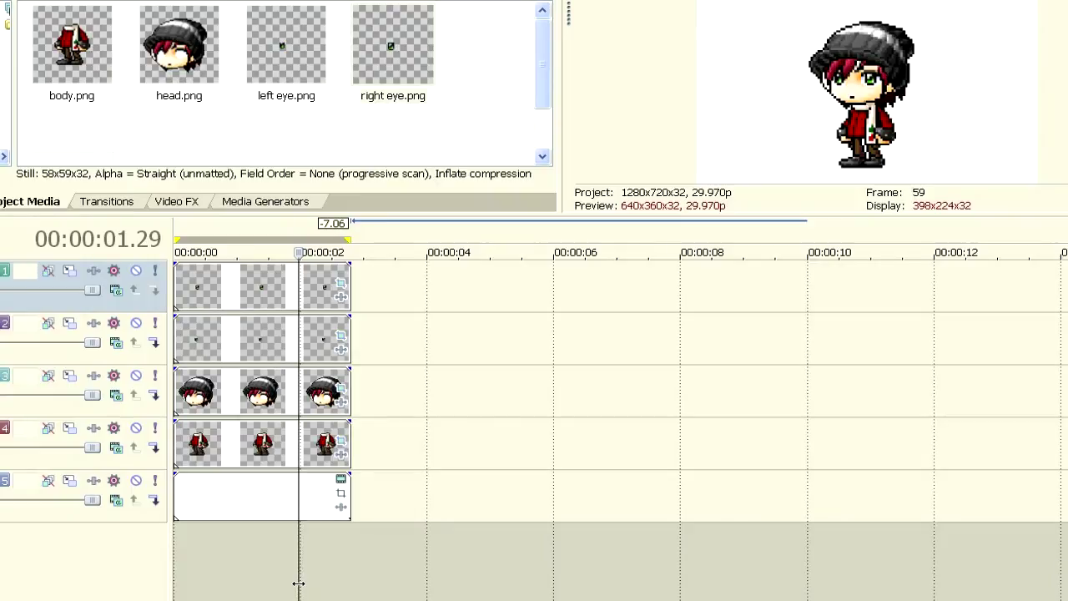
{"action": "left_click", "coordinate": [304, 549]}
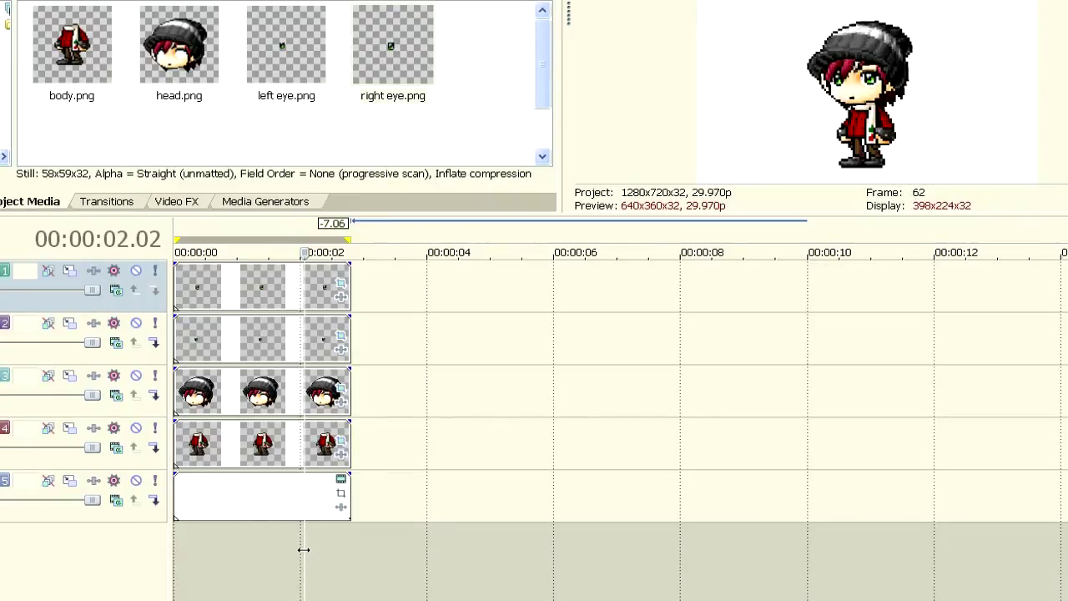
{"action": "left_click", "coordinate": [234, 481]}
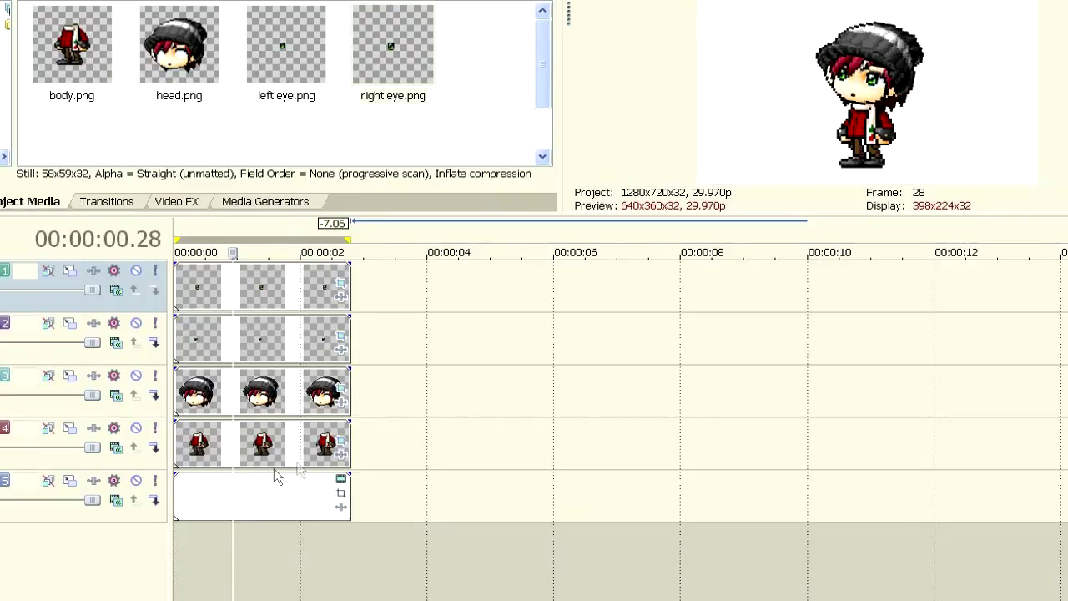
{"action": "left_click", "coordinate": [312, 587]}
{"action": "left_click", "coordinate": [330, 586]}
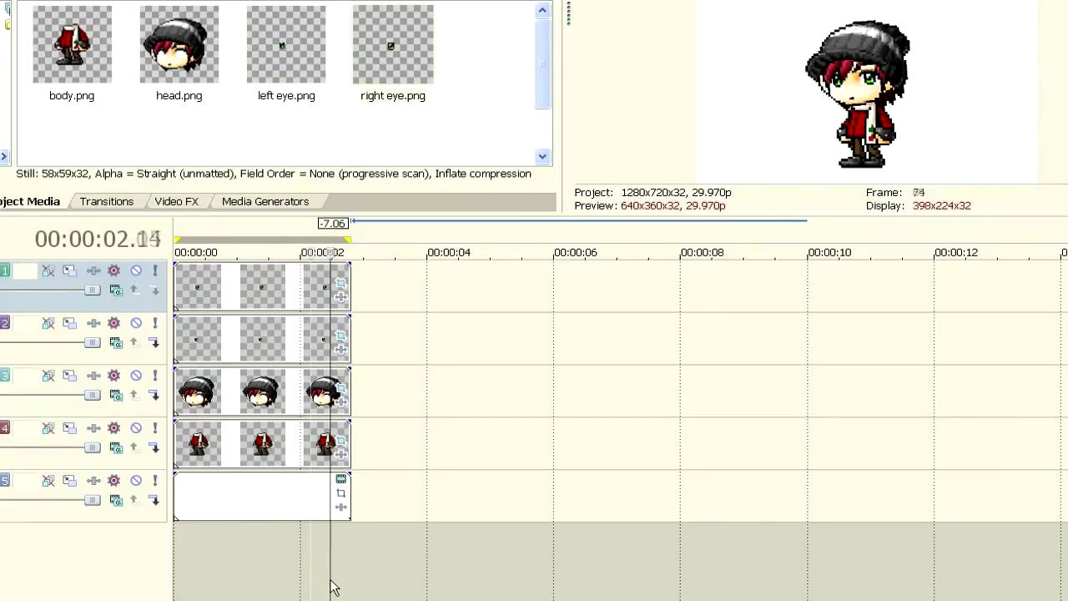
{"action": "left_click", "coordinate": [234, 589]}
{"action": "left_click", "coordinate": [187, 590]}
{"action": "left_click", "coordinate": [261, 591]}
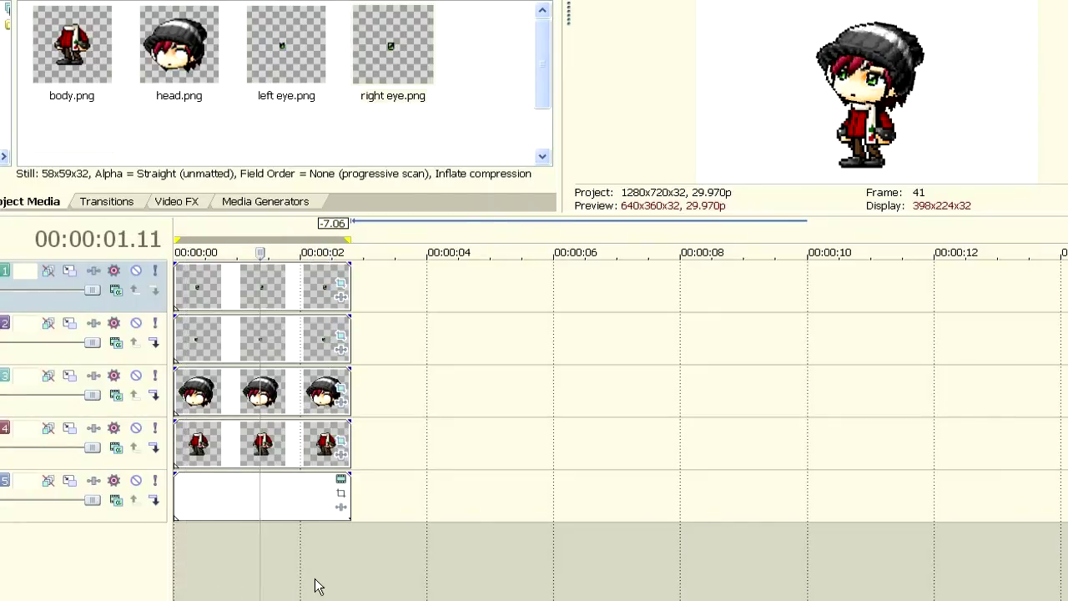
{"action": "left_click", "coordinate": [318, 584]}
{"action": "left_click", "coordinate": [341, 579]}
{"action": "left_click", "coordinate": [210, 593]}
{"action": "left_click", "coordinate": [200, 592]}
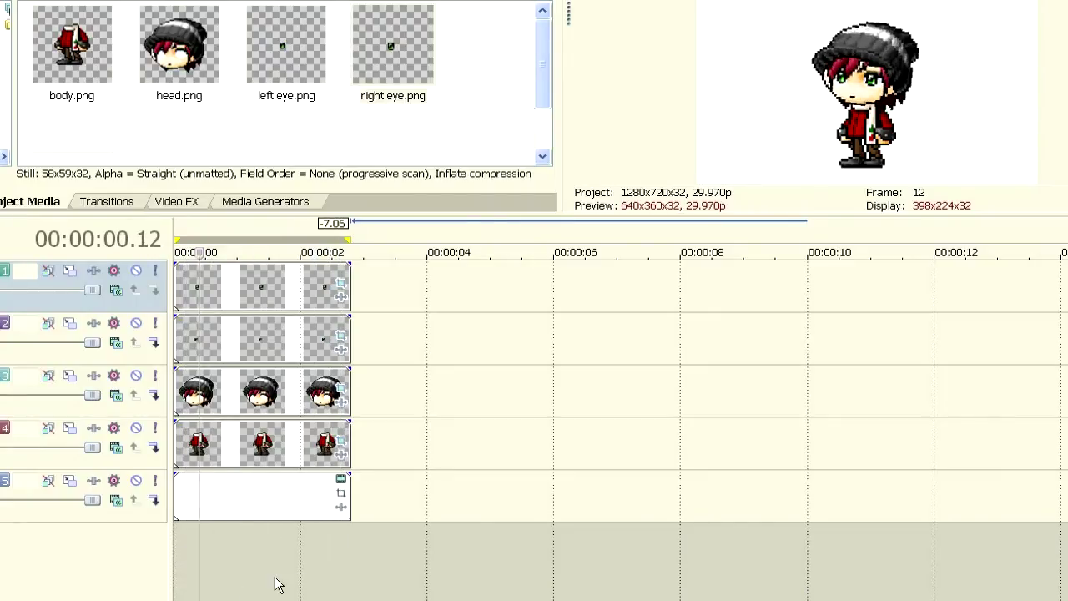
{"action": "left_click", "coordinate": [274, 584]}
{"action": "left_click", "coordinate": [310, 577]}
{"action": "left_click", "coordinate": [332, 576]}
{"action": "left_click", "coordinate": [259, 589]}
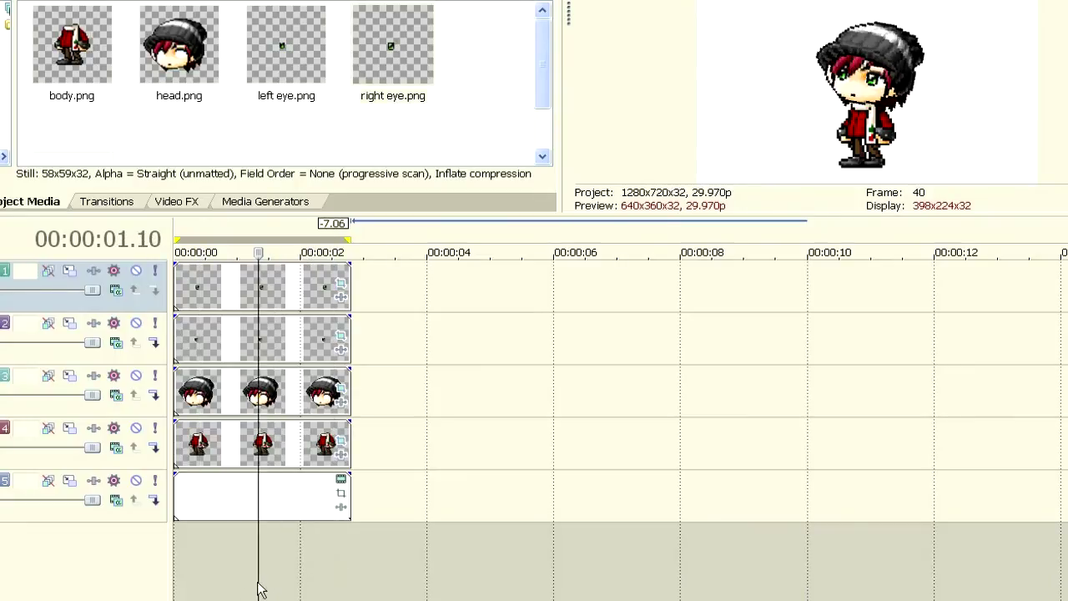
{"action": "left_click", "coordinate": [232, 588]}
Select the whole animation region across all tracks and inspect the head event's pan/crop settings
{"action": "double_click", "coordinate": [350, 544]}
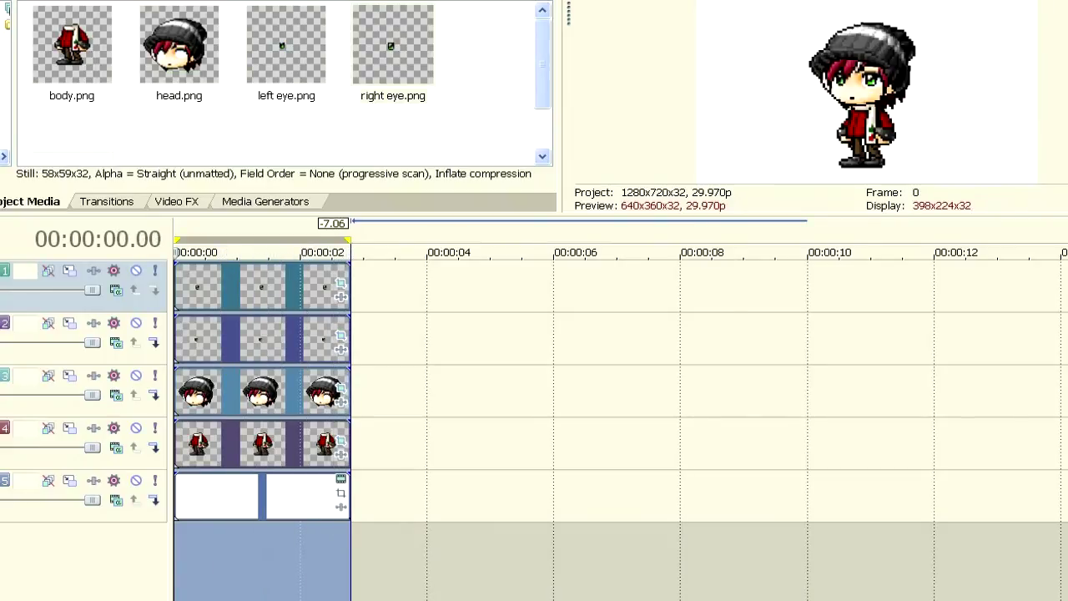
{"action": "left_click", "coordinate": [338, 391]}
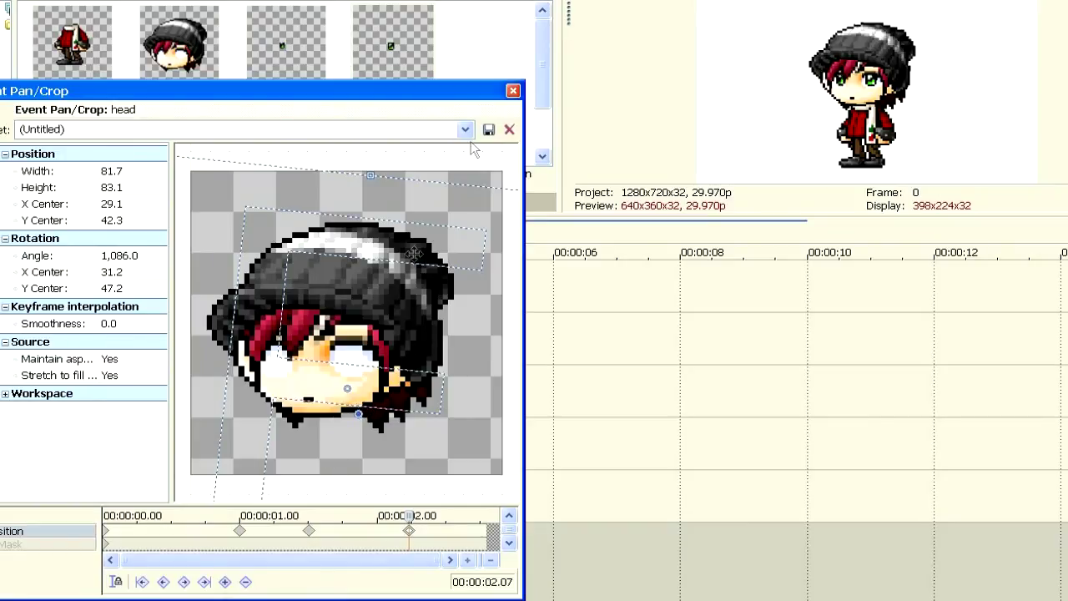
{"action": "left_click", "coordinate": [512, 91]}
Preview frames at 00:00:01.17, 02.03, 01.06 and 01.23, then park at 00:00:01.20
{"action": "left_click", "coordinate": [276, 559]}
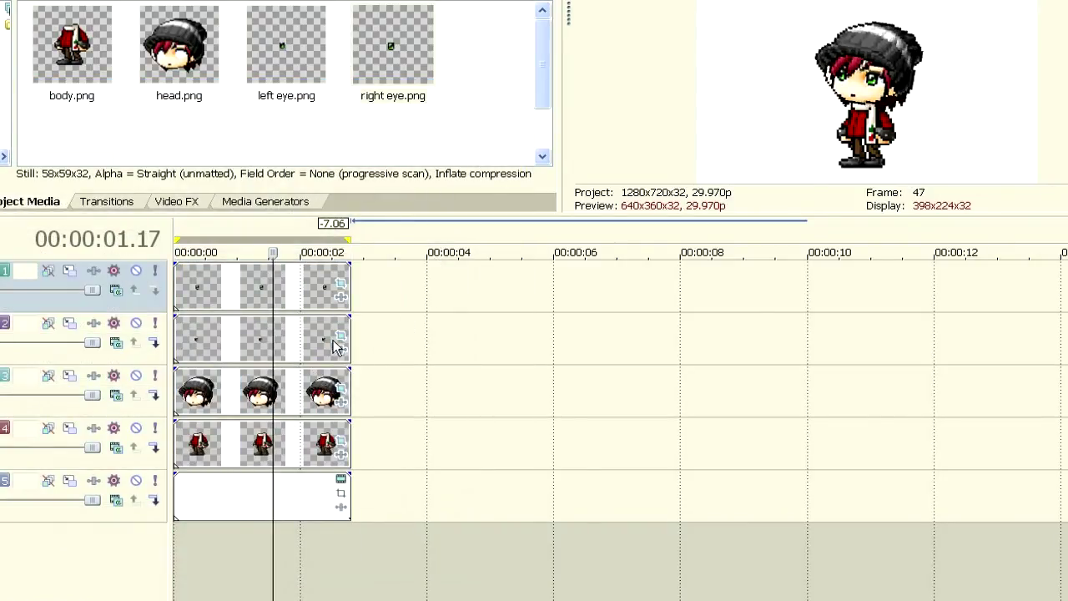
{"action": "left_click", "coordinate": [307, 542]}
{"action": "left_click", "coordinate": [251, 557]}
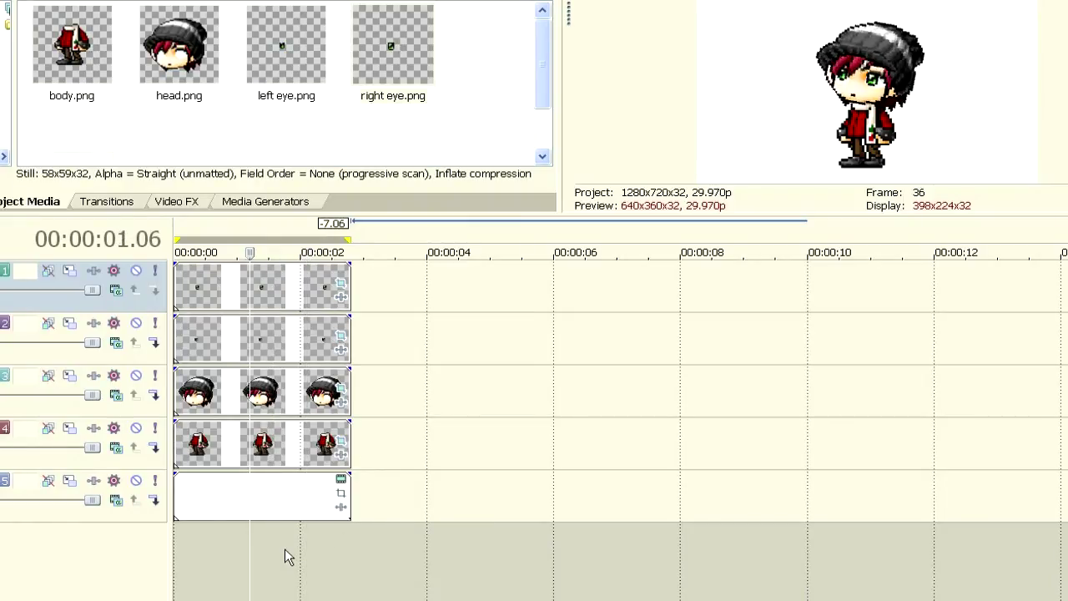
{"action": "left_click", "coordinate": [285, 557]}
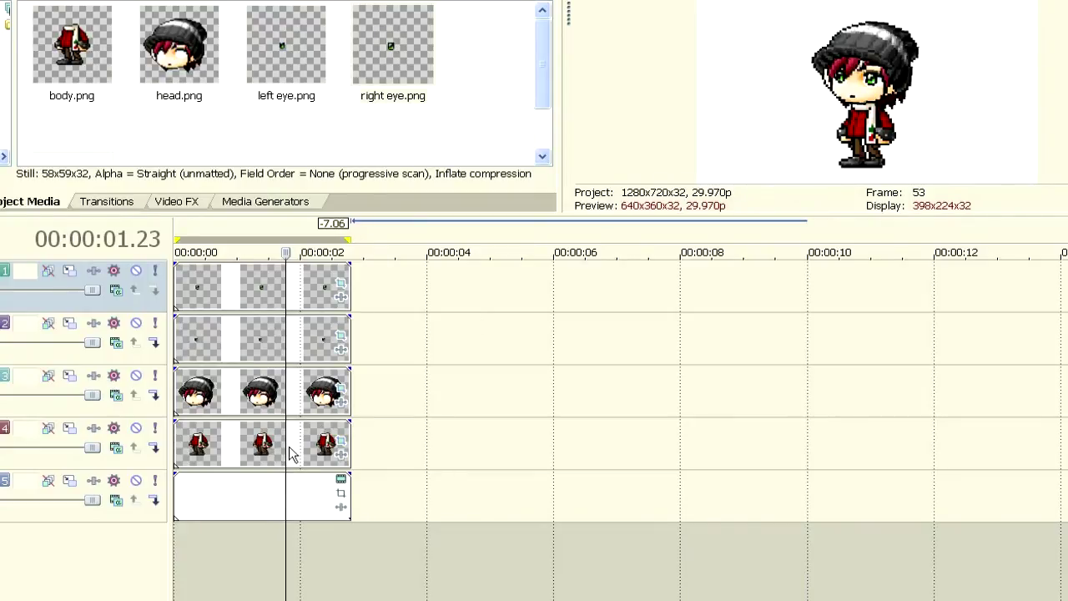
{"action": "left_click", "coordinate": [314, 538]}
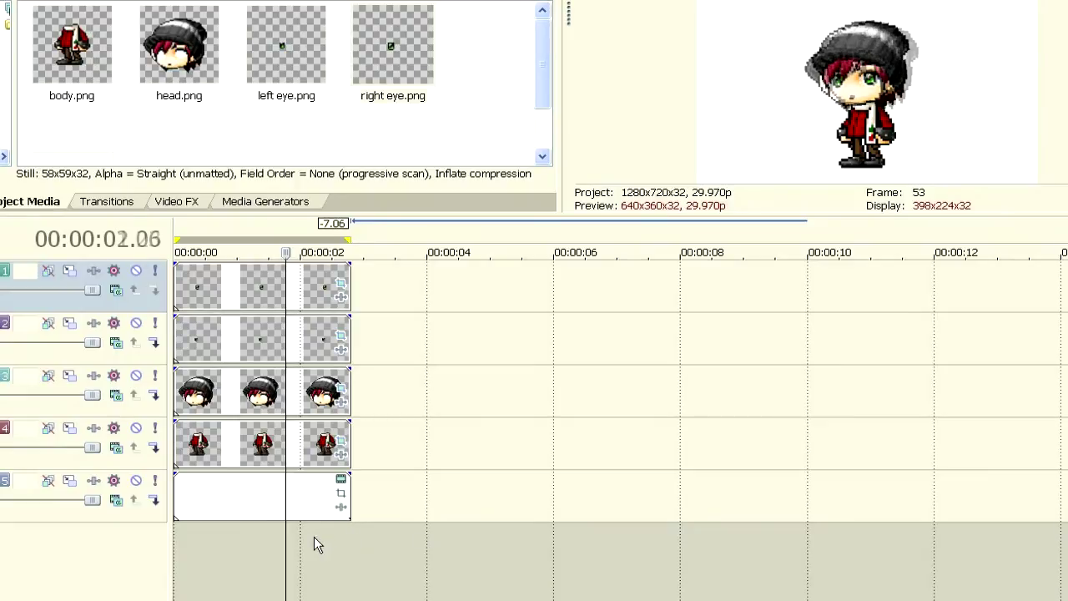
{"action": "left_click", "coordinate": [280, 589]}
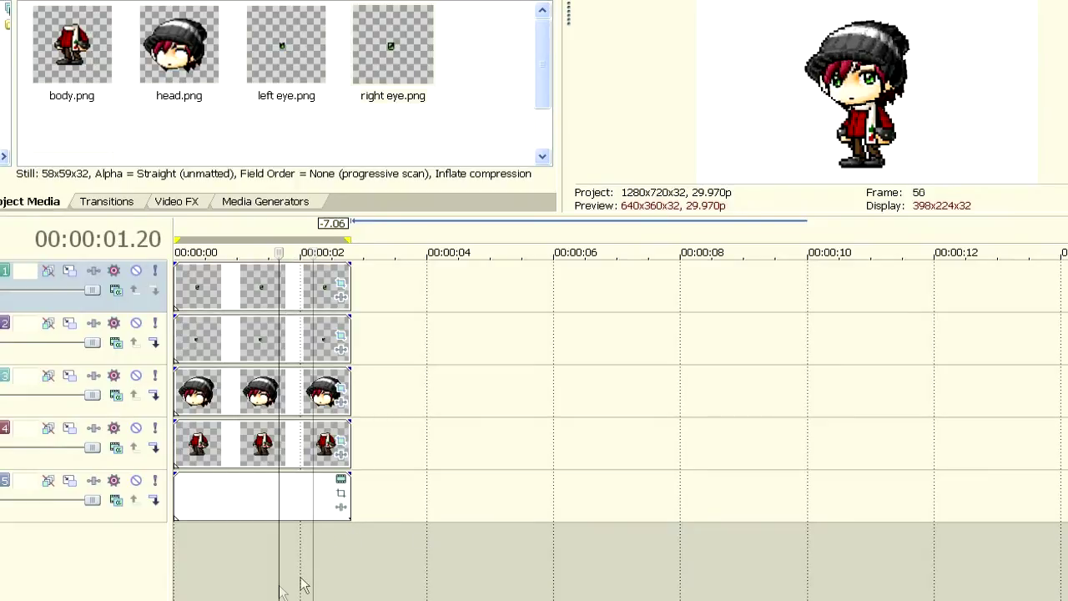
Make the track 5 solid-colour background pure blue (R 0, G 0, B 255) and show Video FX
{"action": "left_click", "coordinate": [341, 484]}
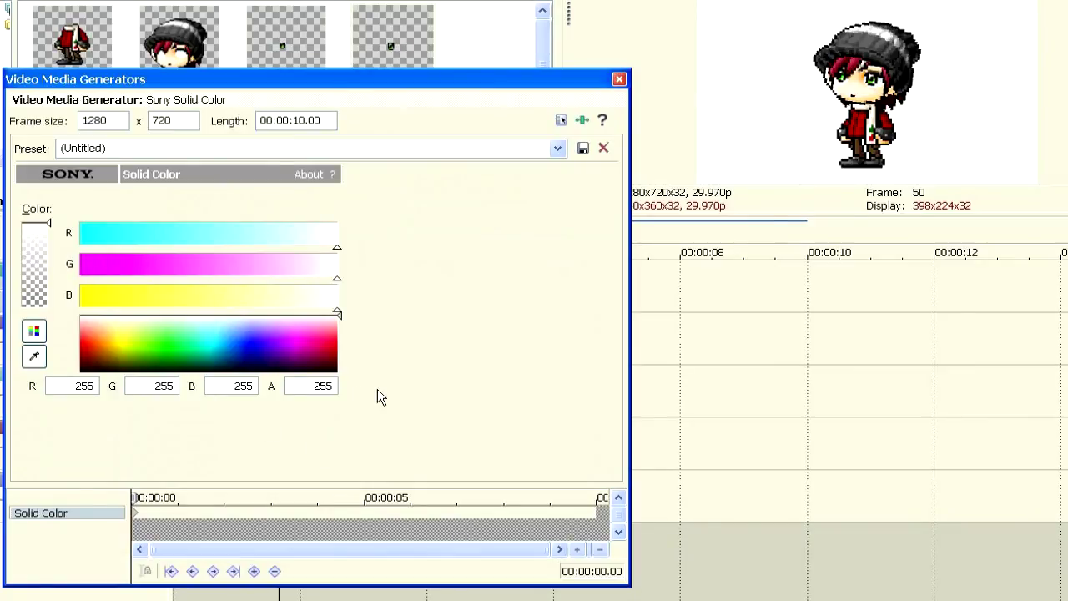
{"action": "left_click", "coordinate": [161, 349]}
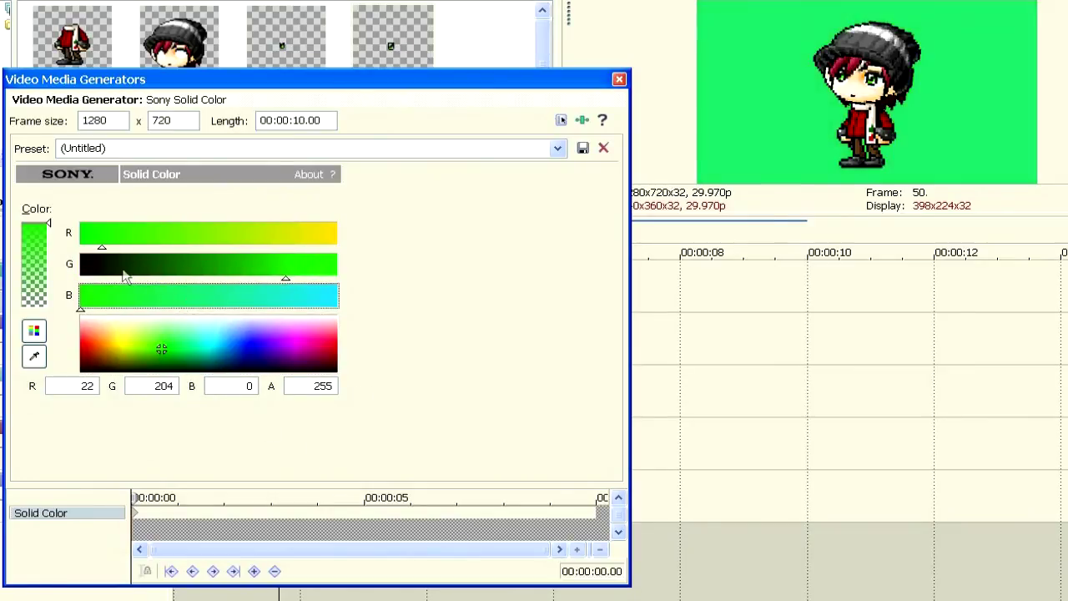
{"action": "left_click_drag", "start_coordinate": [288, 267], "coordinate": [670, 294]}
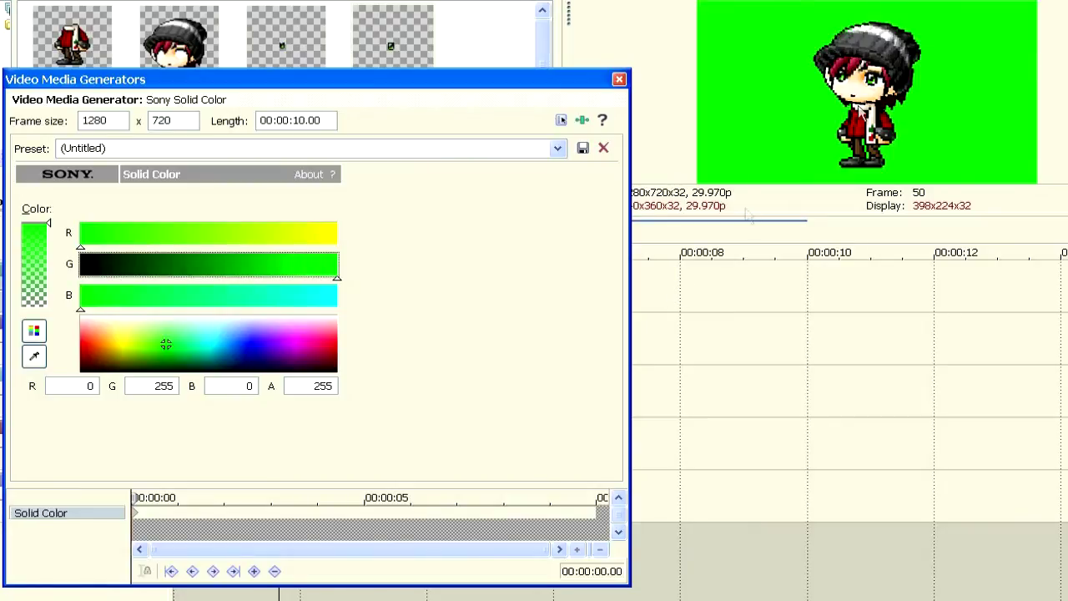
{"action": "left_click", "coordinate": [254, 351]}
{"action": "left_click_drag", "start_coordinate": [388, 301], "coordinate": [369, 286]}
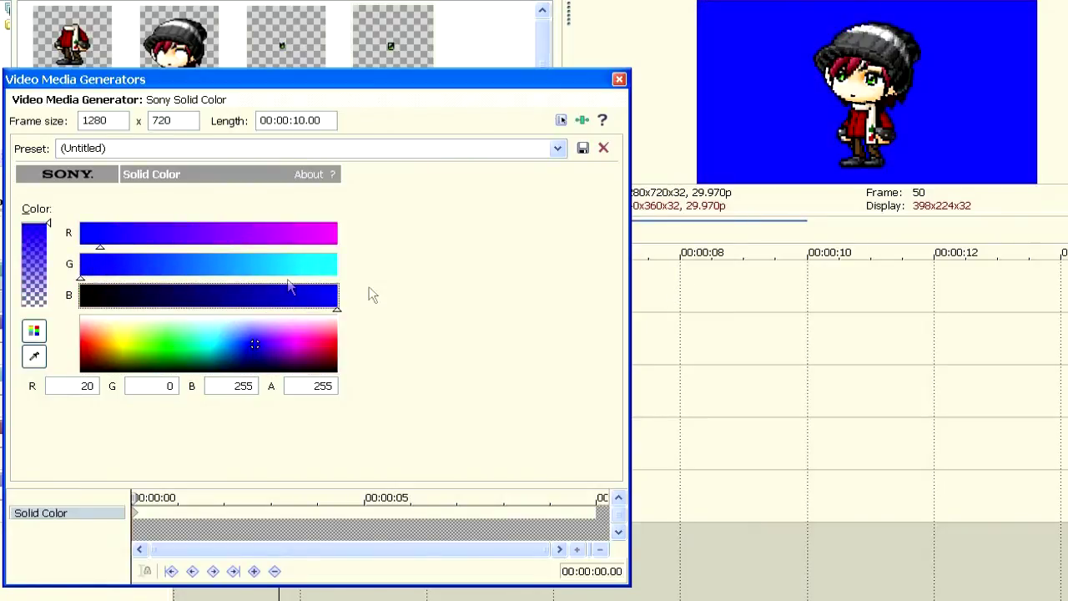
{"action": "left_click", "coordinate": [111, 234]}
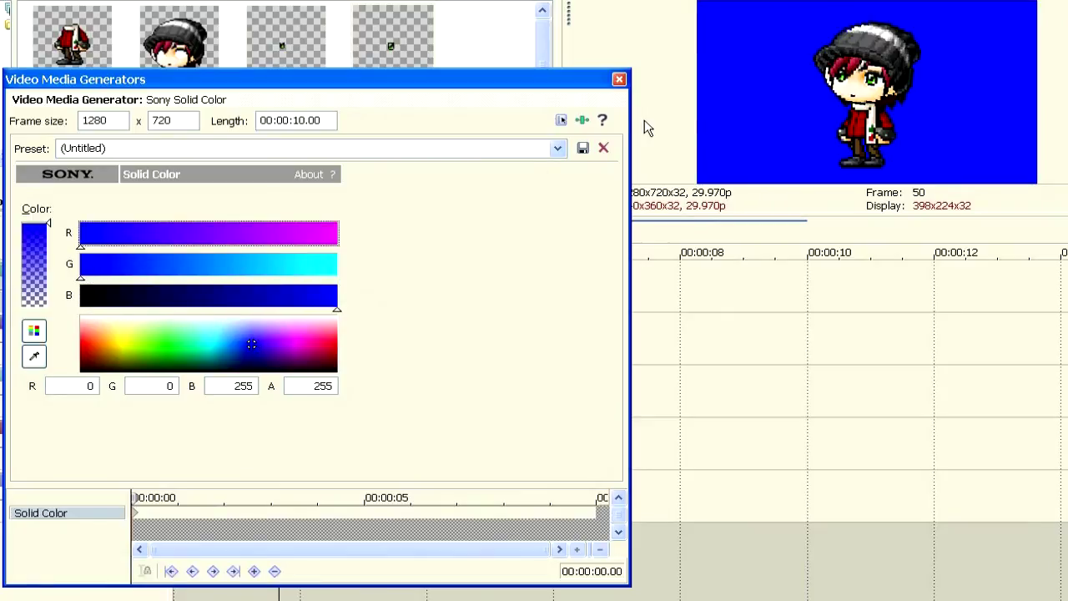
{"action": "left_click", "coordinate": [619, 79]}
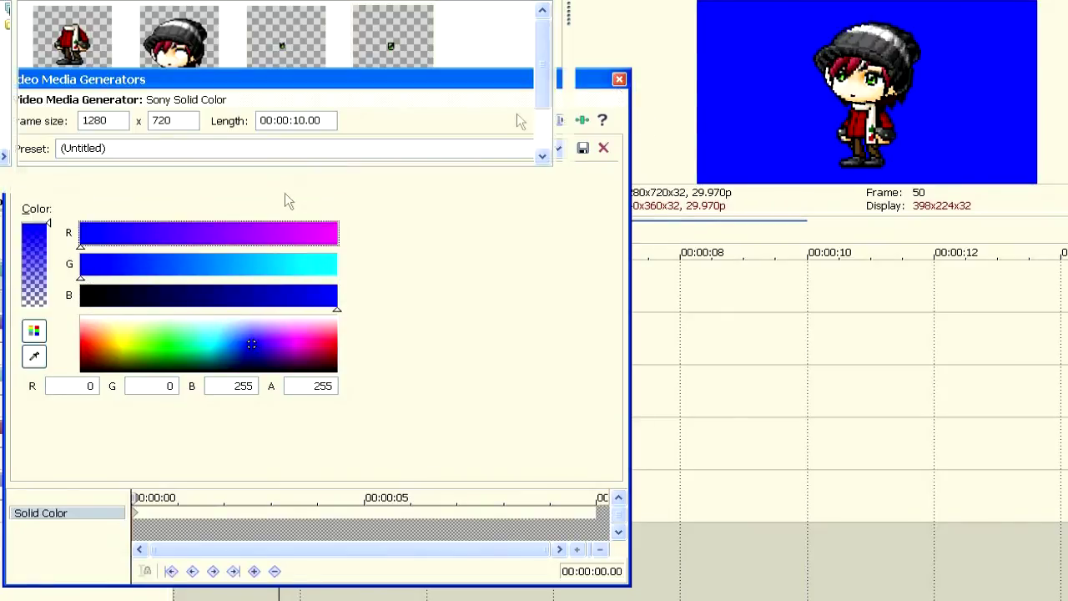
{"action": "left_click", "coordinate": [176, 201]}
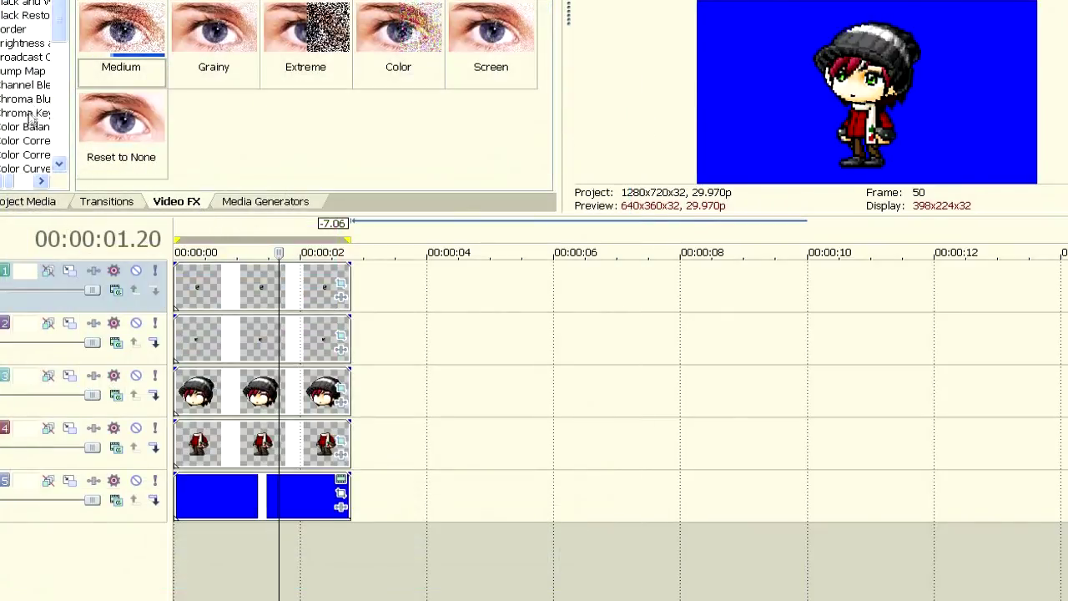
List the Chroma Keyer presets and turn the track 5 background back to white (R 255, G 255, B 255)
{"action": "left_click", "coordinate": [29, 114]}
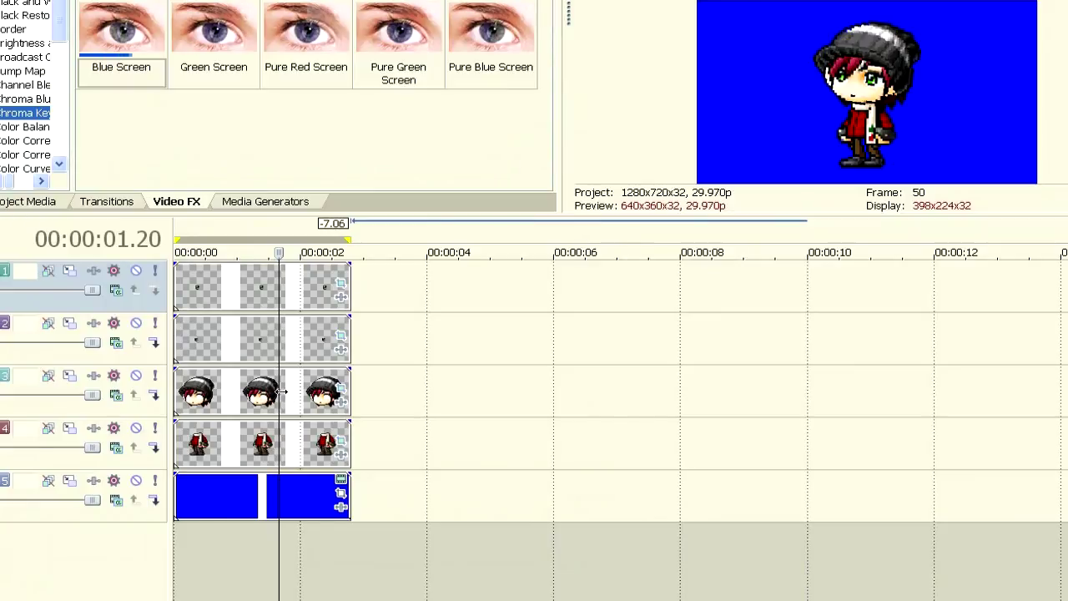
{"action": "left_click", "coordinate": [342, 481]}
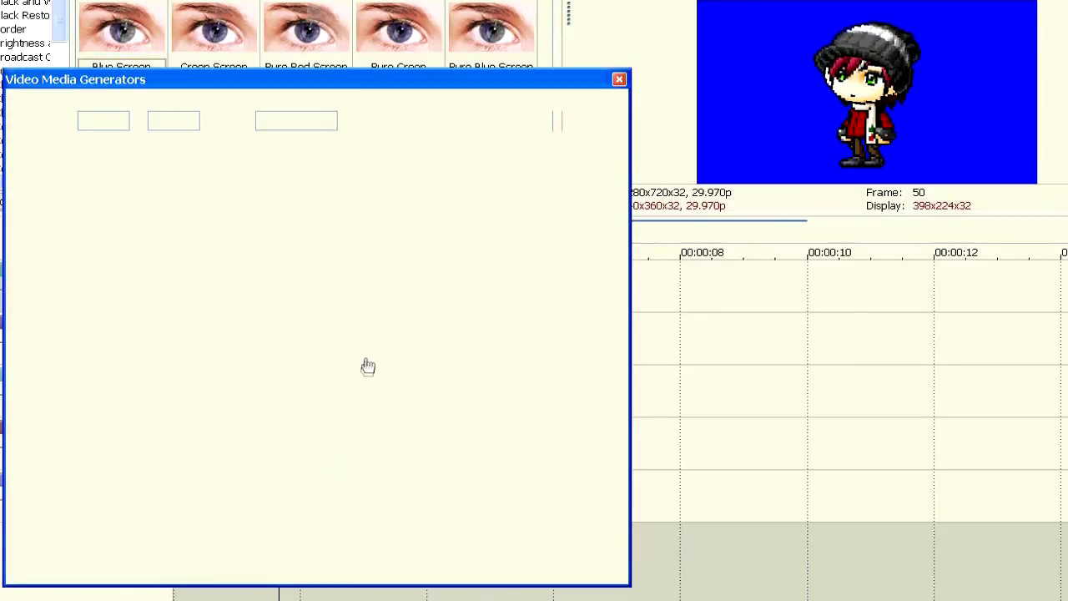
{"action": "left_click_drag", "start_coordinate": [353, 357], "coordinate": [622, 124]}
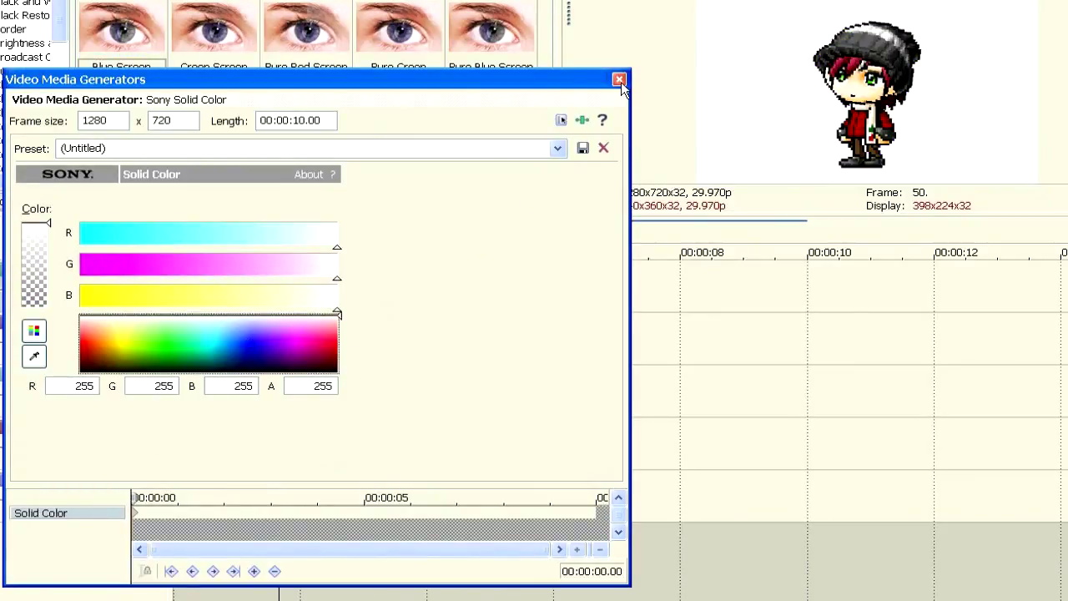
{"action": "left_click", "coordinate": [619, 80]}
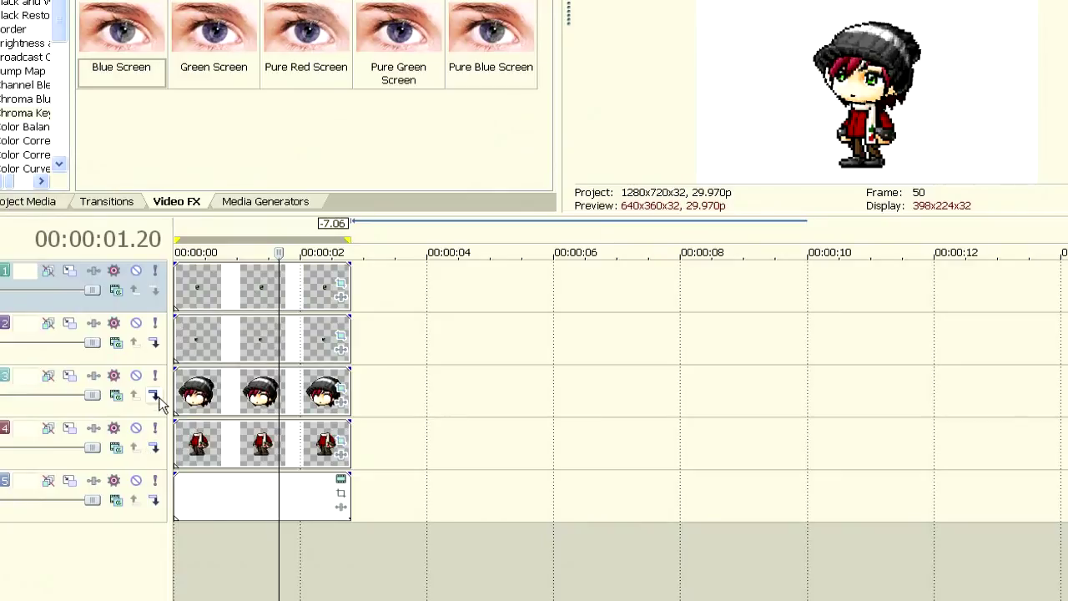
Make the body, head and second-eye tracks compositing children of track 1, playhead at 00:00:01.14
{"action": "left_click", "coordinate": [154, 448]}
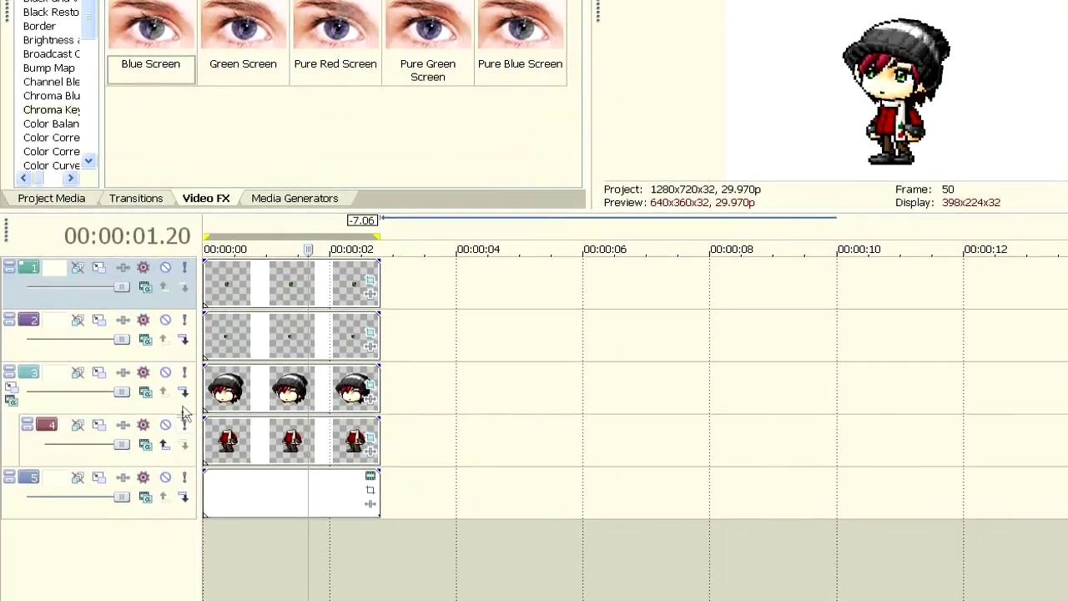
{"action": "left_click", "coordinate": [185, 393]}
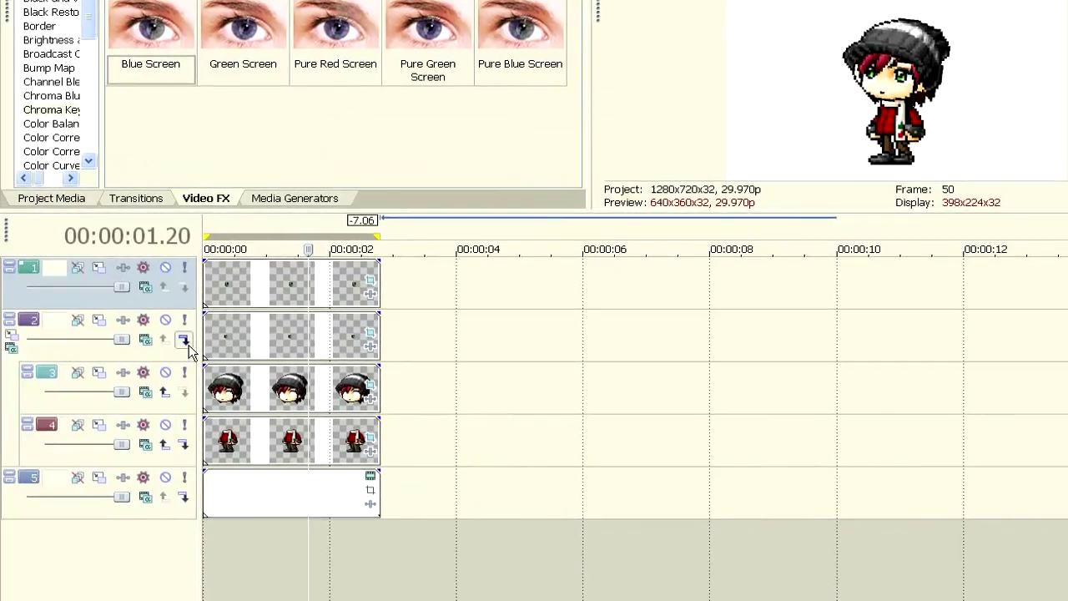
{"action": "left_click", "coordinate": [185, 342]}
{"action": "left_click", "coordinate": [249, 284]}
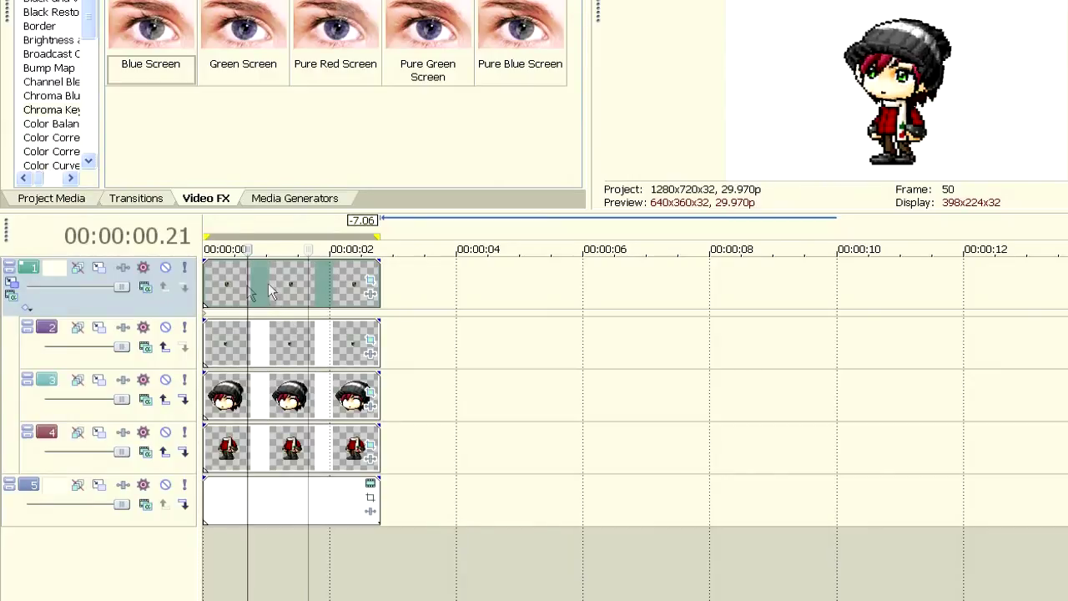
{"action": "left_click", "coordinate": [295, 284]}
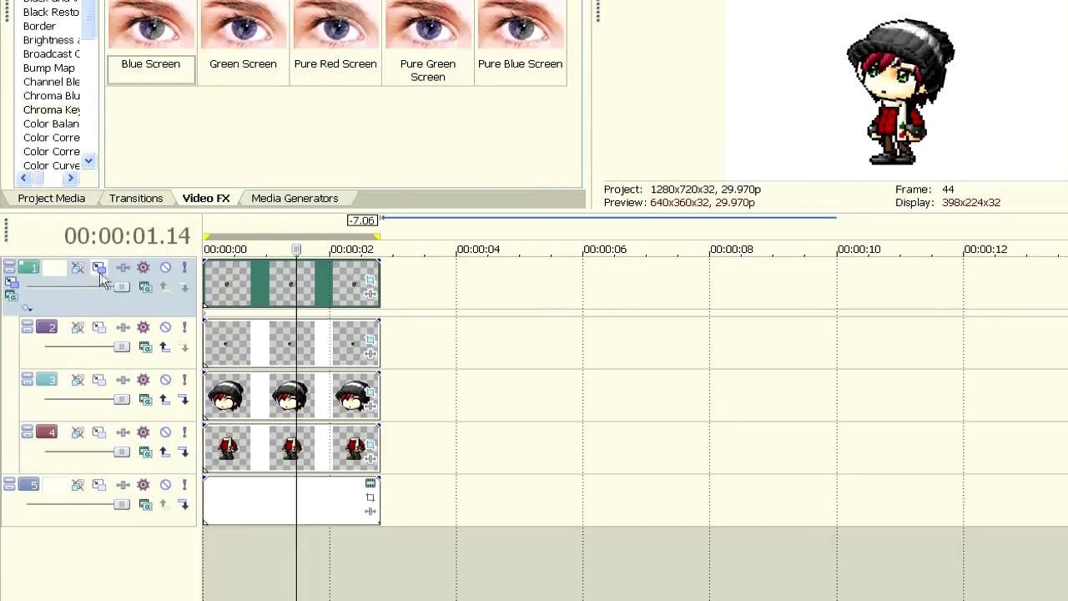
Enlarge the whole character with track 1's parent motion, then play and loop the full animation
{"action": "left_click", "coordinate": [12, 288]}
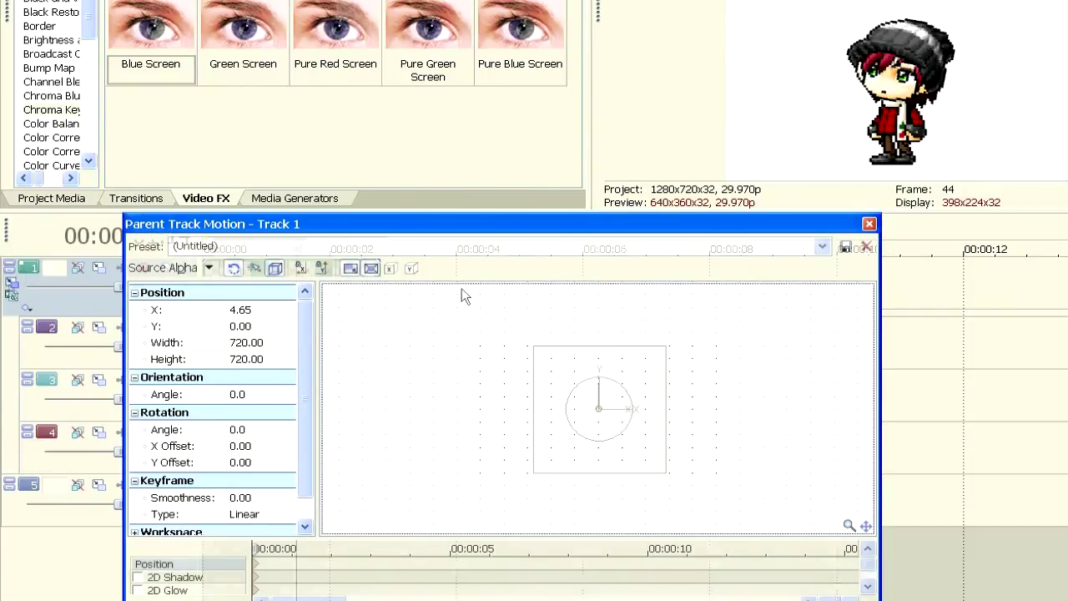
{"action": "scroll", "coordinate": [665, 338], "scroll_direction": "down", "scroll_amount": 3}
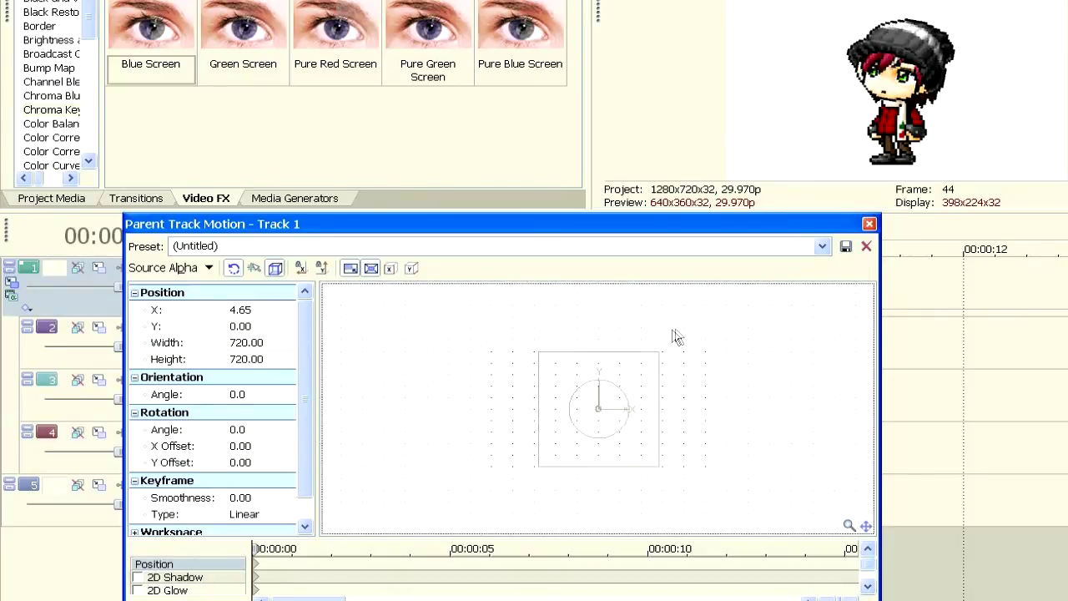
{"action": "left_click_drag", "start_coordinate": [649, 367], "coordinate": [685, 328]}
{"action": "left_click", "coordinate": [869, 224]}
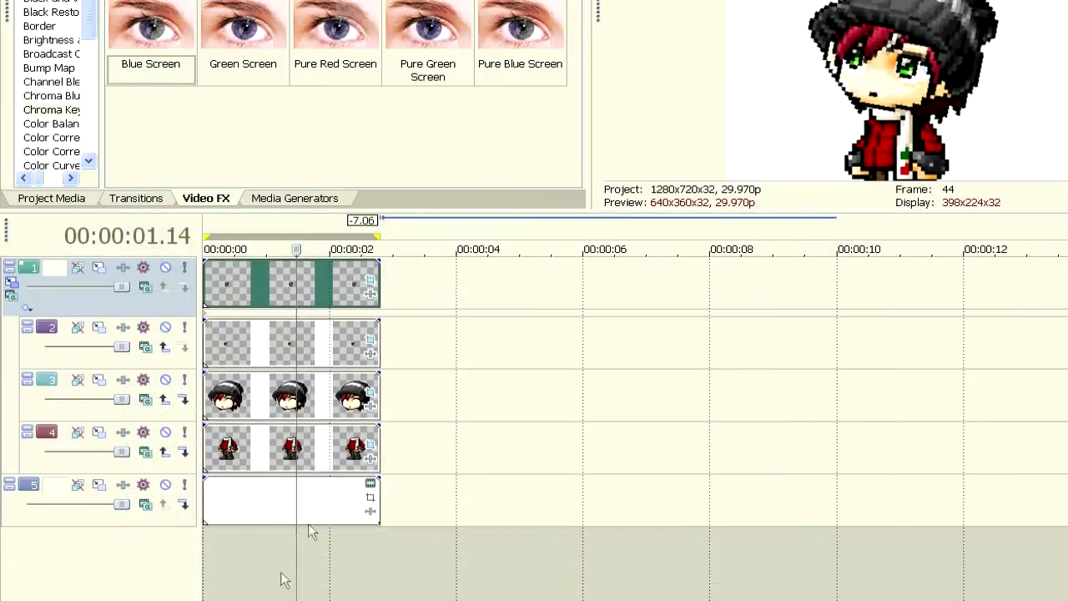
{"action": "left_click", "coordinate": [225, 596]}
{"action": "key", "text": "space"}
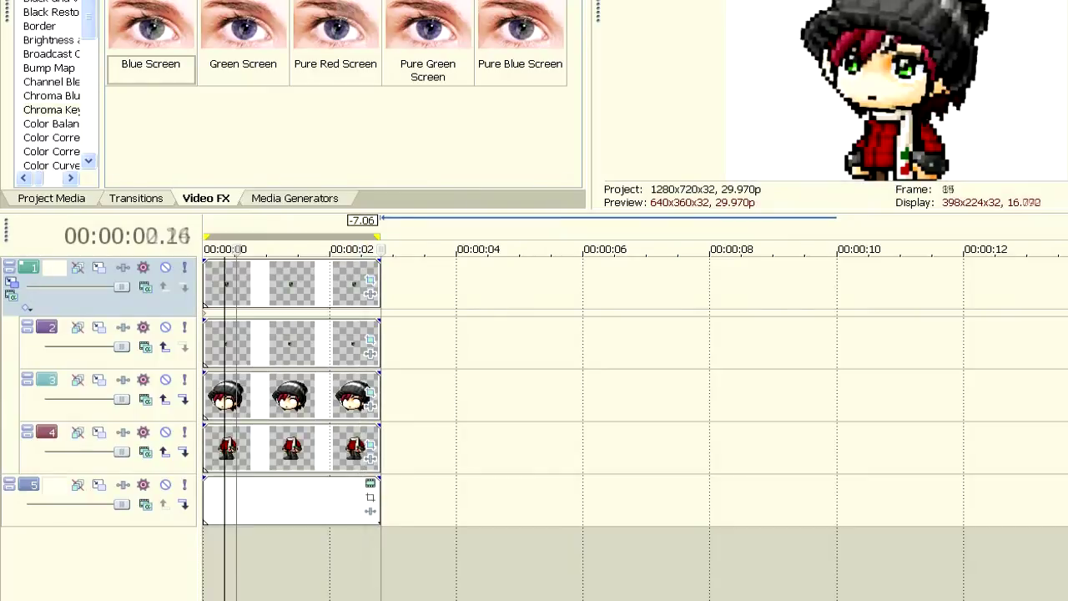
{"action": "left_click_drag", "start_coordinate": [379, 534], "coordinate": [203, 534]}
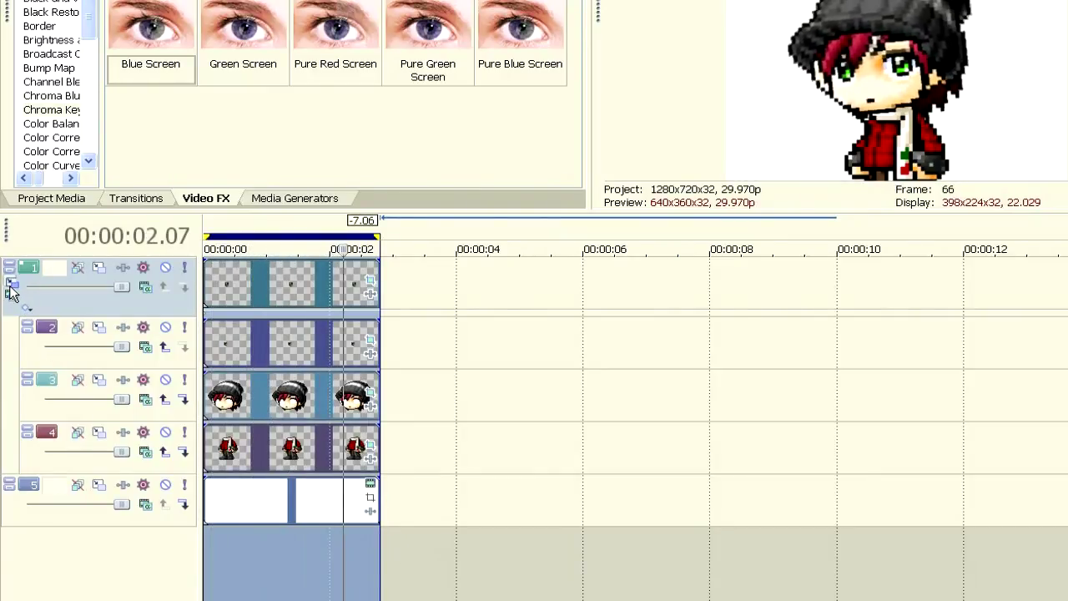
Rescale the parented character to 770.38 × 770.38 and tilt it to -6.1 degrees
{"action": "left_click", "coordinate": [12, 295]}
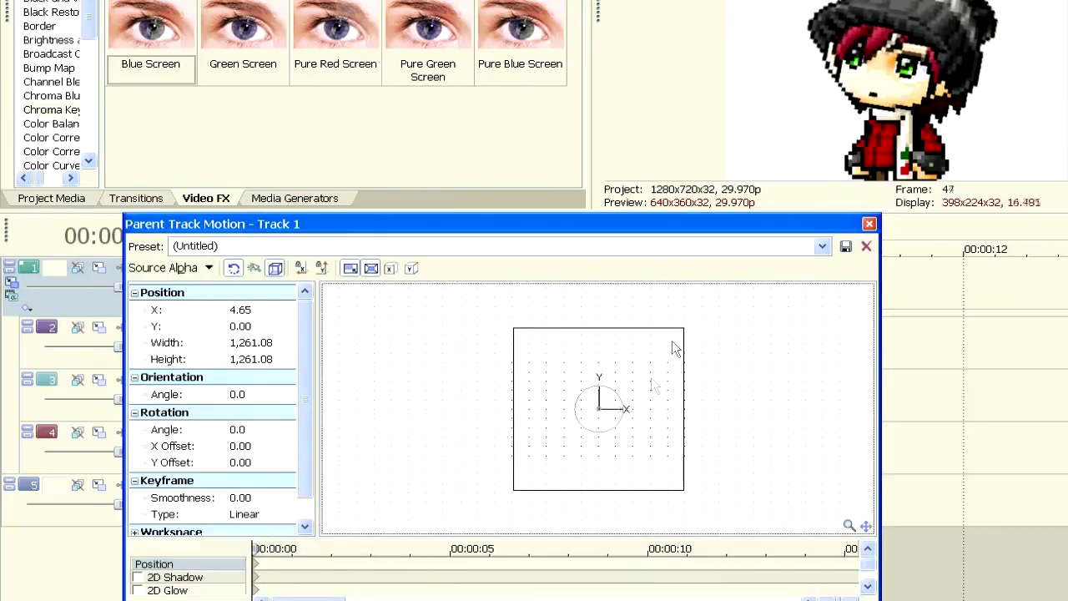
{"action": "mouse_move", "coordinate": [684, 327]}
{"action": "left_mouse_down"}
{"action": "mouse_move", "coordinate": [658, 351]}
{"action": "mouse_move", "coordinate": [694, 315]}
{"action": "mouse_move", "coordinate": [683, 329]}
{"action": "left_mouse_up"}
{"action": "left_click_drag", "start_coordinate": [612, 393], "coordinate": [660, 440]}
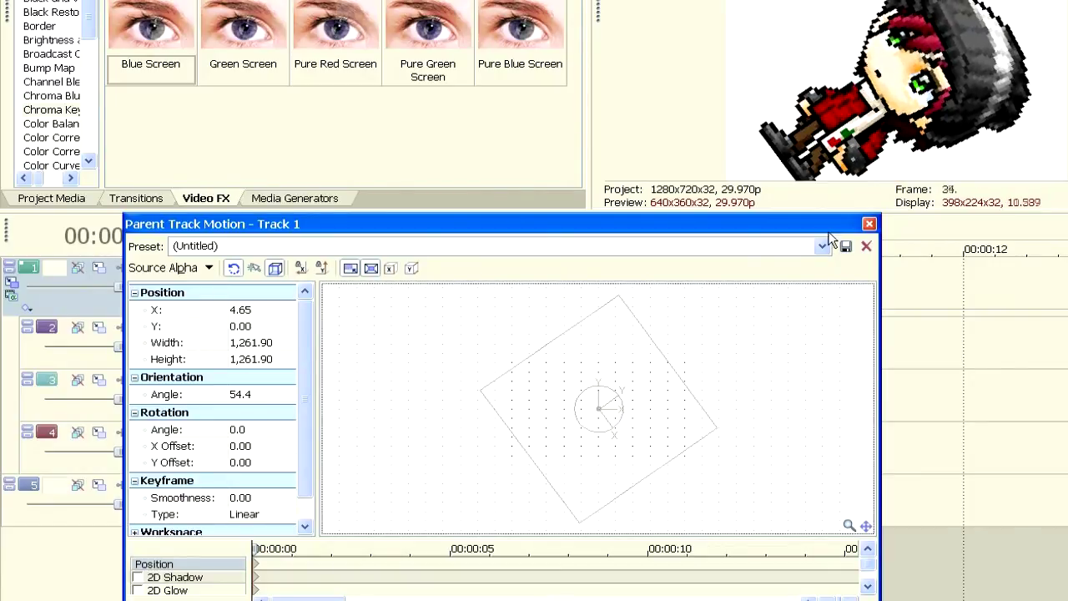
{"action": "left_click_drag", "start_coordinate": [615, 389], "coordinate": [598, 381]}
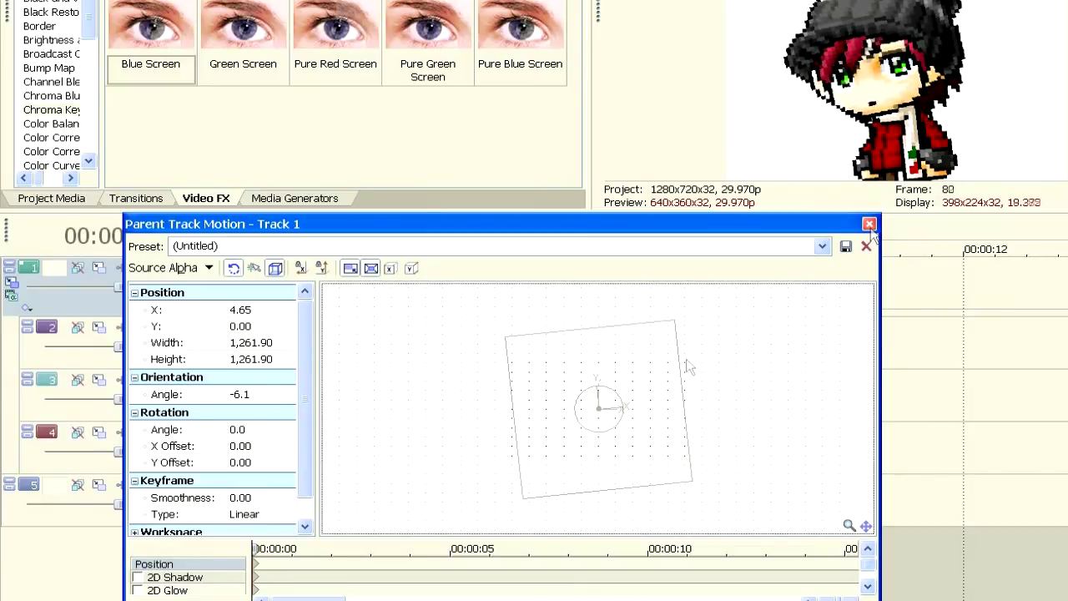
{"action": "left_click_drag", "start_coordinate": [677, 331], "coordinate": [645, 358]}
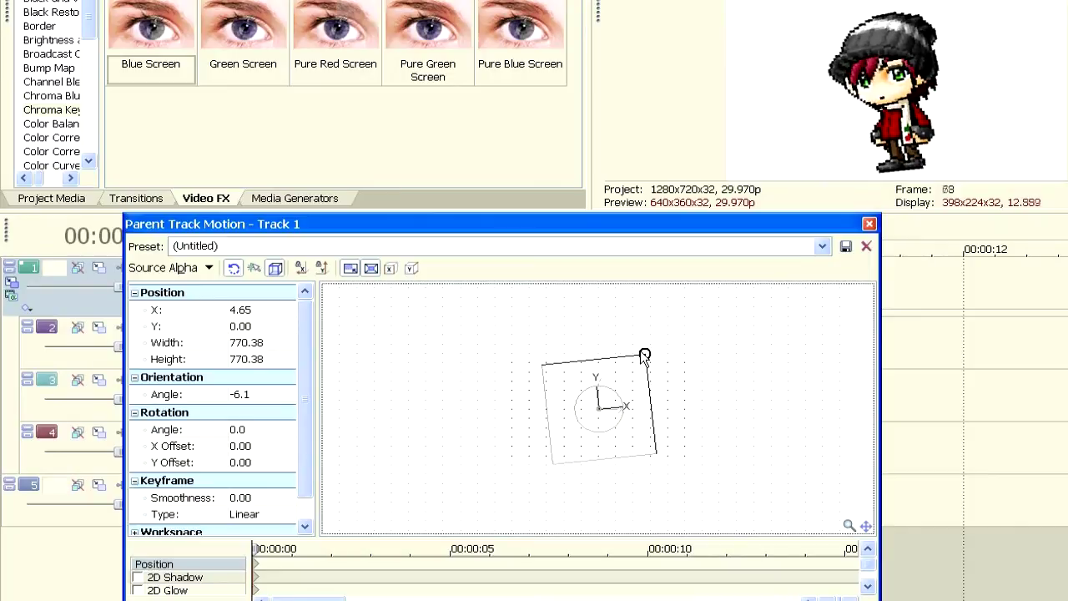
{"action": "left_click", "coordinate": [870, 225]}
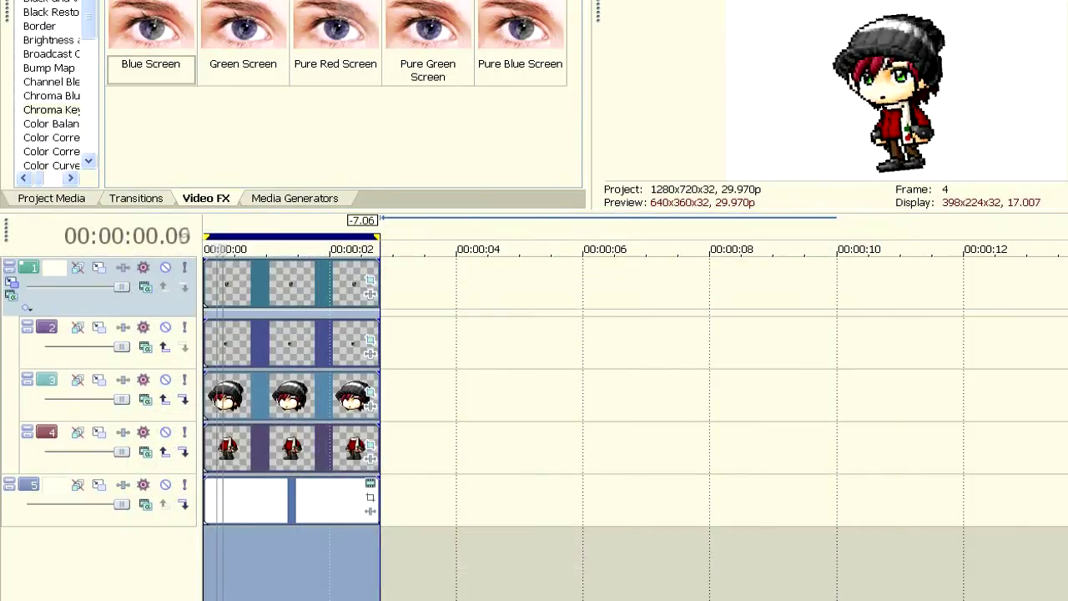